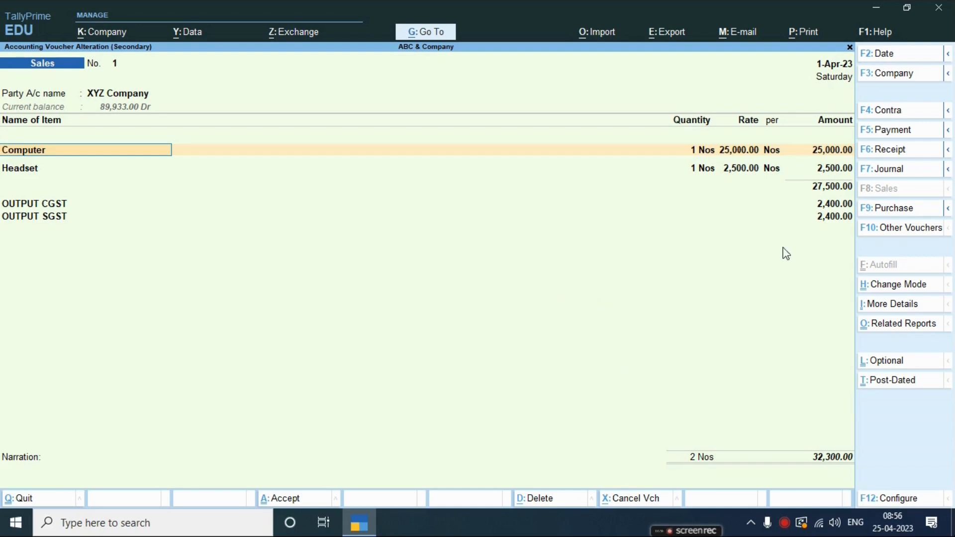
- Open the print configuration of the current sales voucher and look through its options down to the Footer Information and Printer Settings
left_click(806, 34)
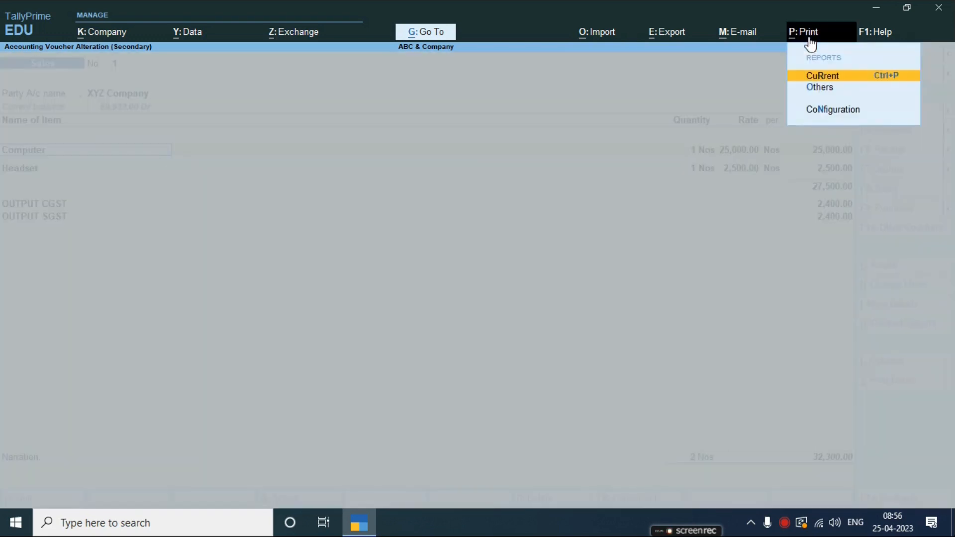
key("Return")
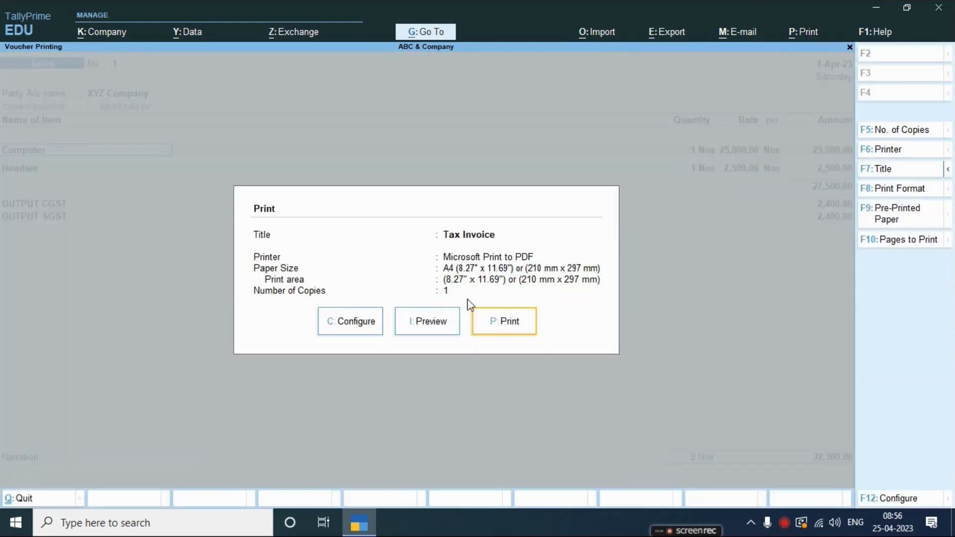
left_click(351, 323)
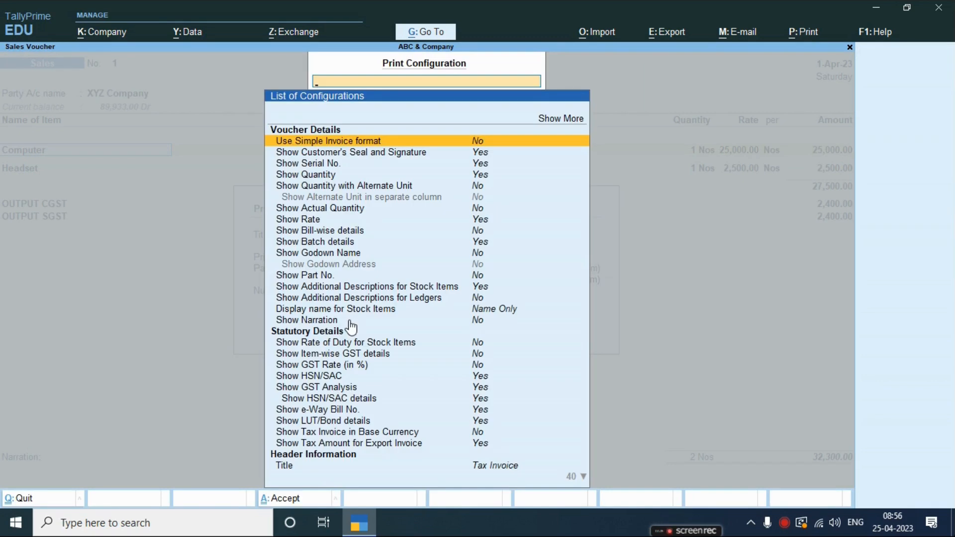
key("Down")
key("Down")
key("Down")
key("Down")
key("Down")
key("Down")
key("Down")
key("Down")
key("Down")
key("Down")
key("Down")
key("Down")
key("Down")
key("Down")
key("Down")
key("Down")
key("Down")
key("Down")
key("Down")
key("Down")
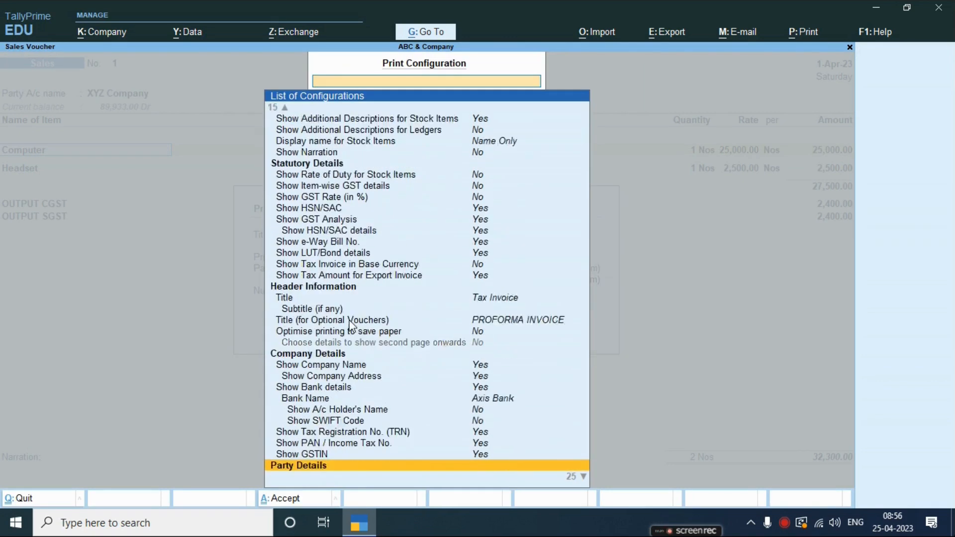
key("Down")
key("Down")
key("Down")
key("Down")
key("Down")
key("Down")
key("Down")
key("Down")
key("Down")
key("Down")
key("Down")
key("Down")
key("Down")
key("Down")
key("Down")
key("Down")
key("Down")
key("Down")
key("Down")
key("Down")
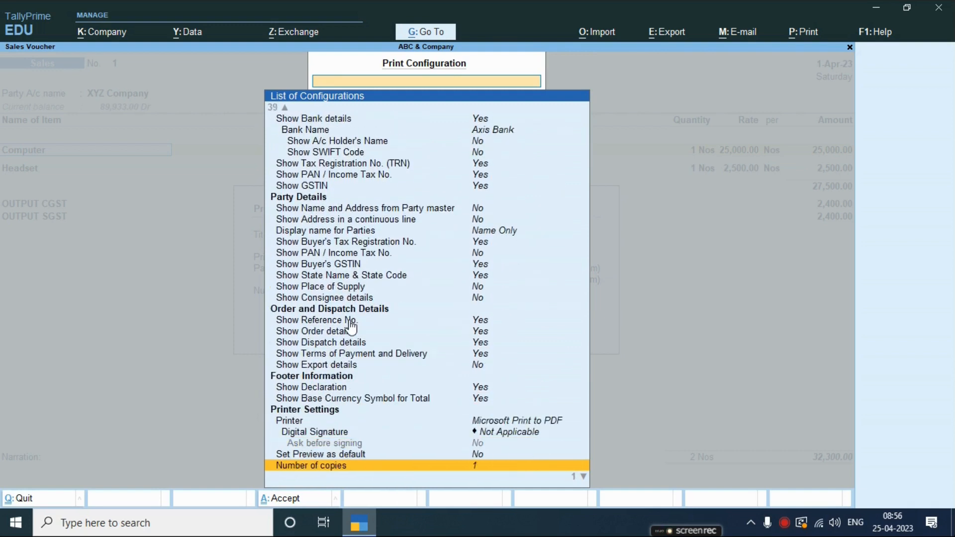
key("Up")
key("Up")
key("Up")
key("Up")
key("Up")
key("Up")
key("Up")
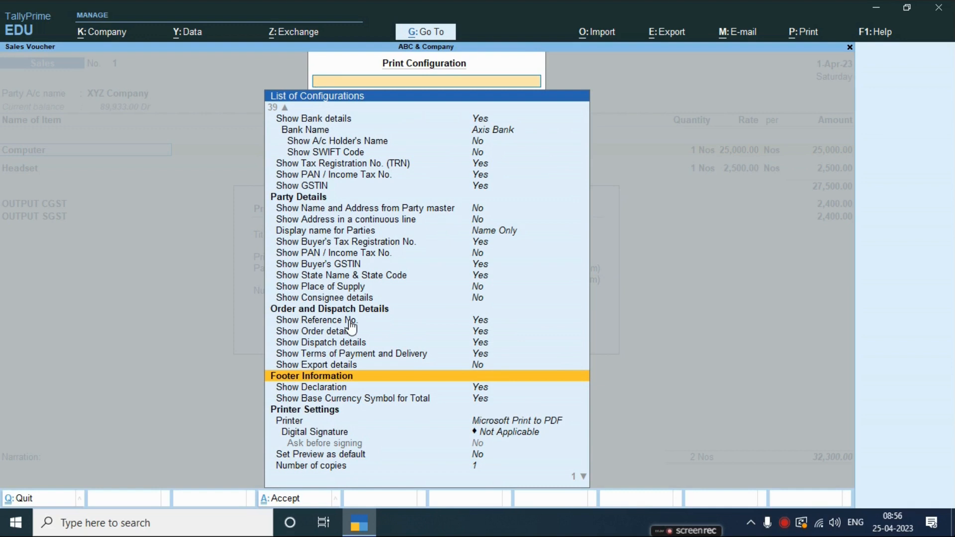
key("Down")
key("Up")
key("Down")
key("Down")
key("Up")
key("Up")
key("Up")
key("Up")
key("Up")
key("Up")
key("Up")
key("Up")
key("Up")
key("Up")
key("Up")
key("Up")
key("Up")
key("Up")
key("Up")
key("Up")
key("Up")
key("Up")
key("Up")
key("Up")
key("Up")
key("Up")
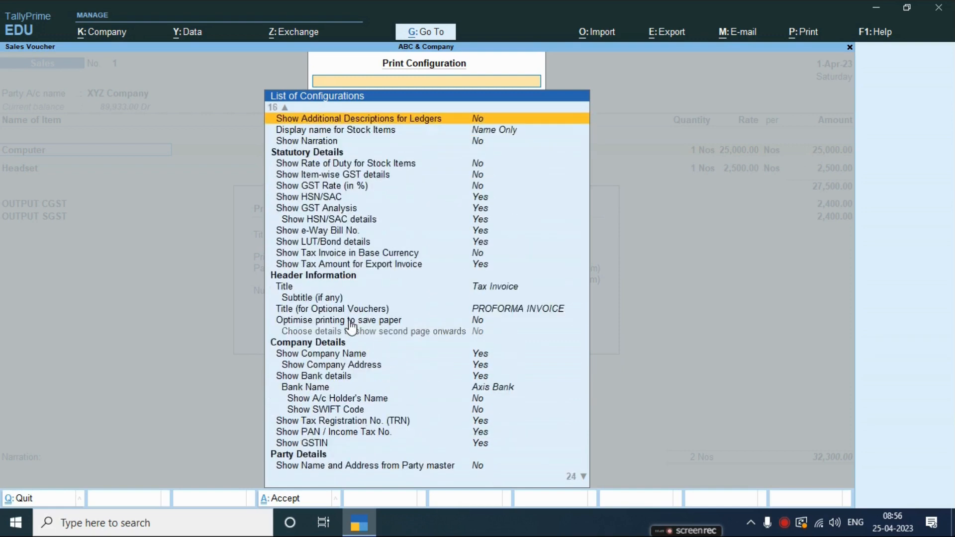
- Expand the print configuration list to show more options and examine the Footer Information settings, including Show Declaration
key("Return")
key("Down")
key("Down")
key("Down")
key("Down")
key("Down")
key("Down")
key("Down")
key("Down")
key("Down")
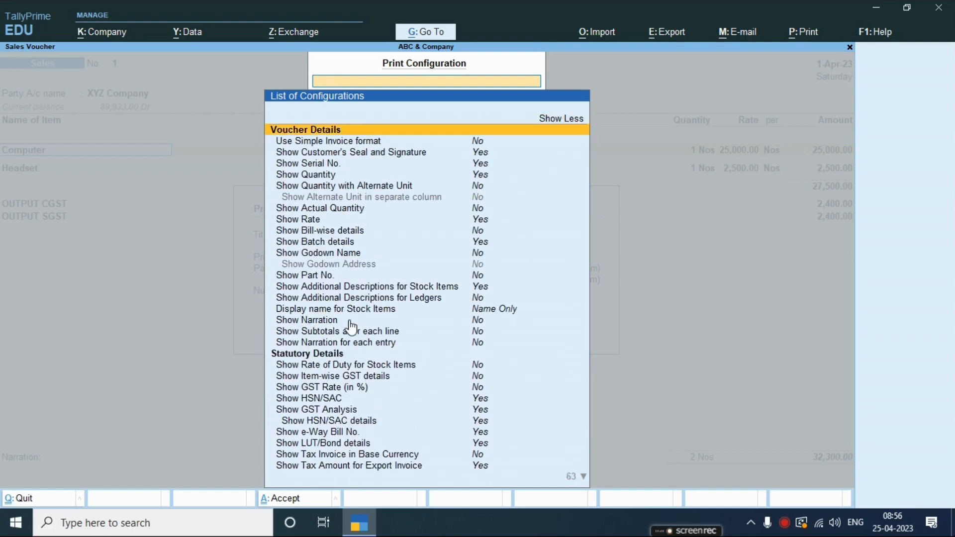
key("Down")
key("Down")
key("Down")
key("Down")
key("Down")
key("Down")
key("Down")
key("Down")
key("Down")
key("Down")
key("Down")
key("Down")
key("Down")
key("Down")
key("Down")
key("Down")
key("Down")
key("Down")
key("Down")
key("Down")
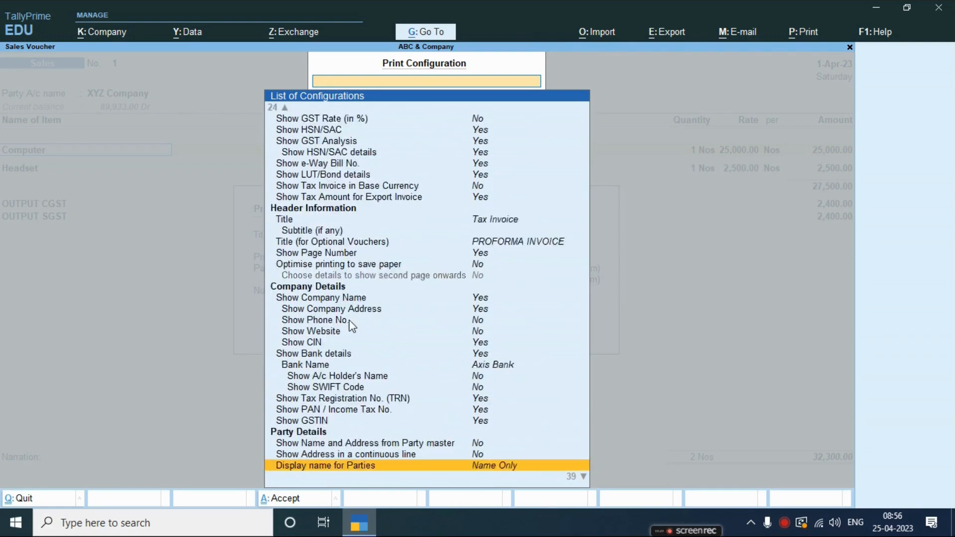
key("Down")
key("Down")
key("Down")
key("Down")
key("Down")
key("Down")
key("Down")
key("Down")
key("Down")
key("Down")
key("Down")
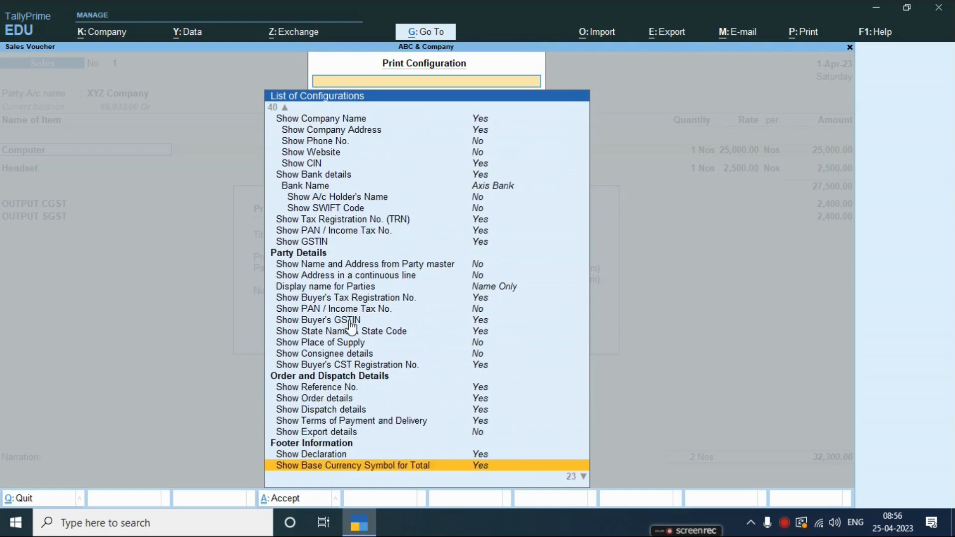
key("Down")
key("Up")
key("Up")
key("Up")
key("Up")
key("Up")
key("Up")
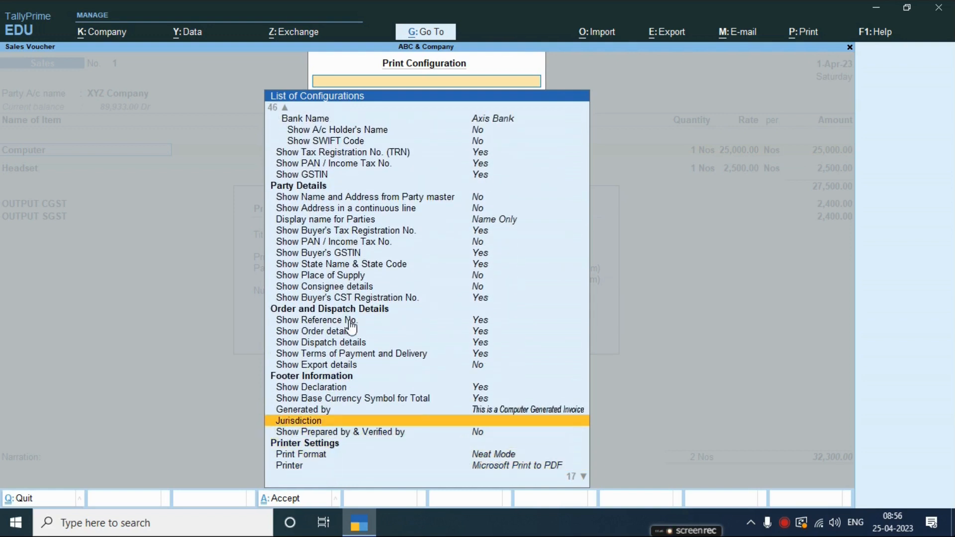
key("Down")
key("Down")
key("Down")
key("Up")
key("Up")
key("Up")
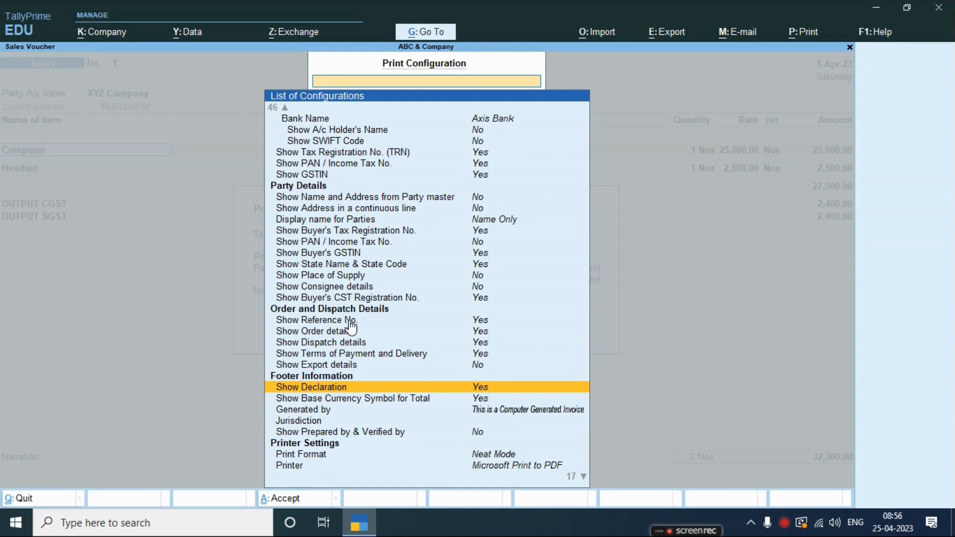
key("Escape")
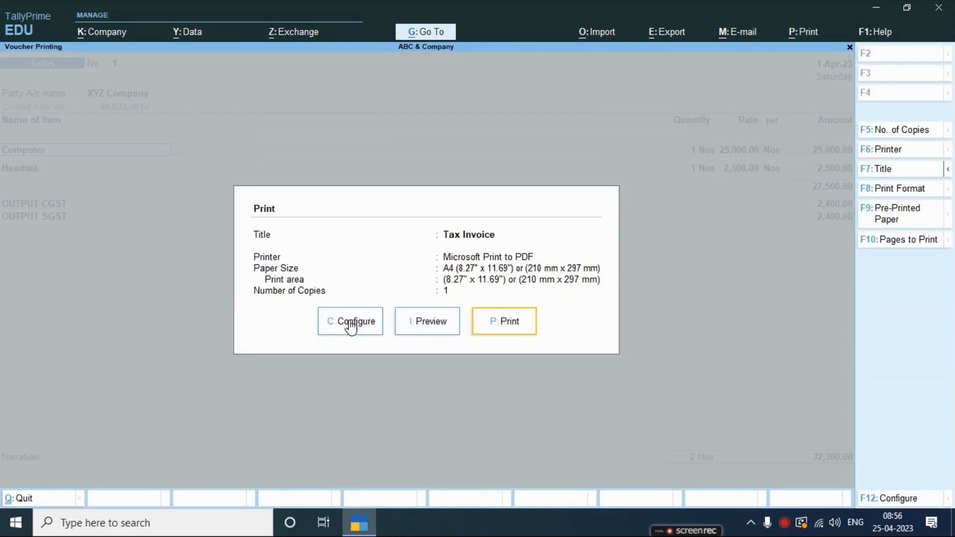
- Preview the tax invoice at a readable zoom and examine the declaration near the end of the page
left_click(423, 325)
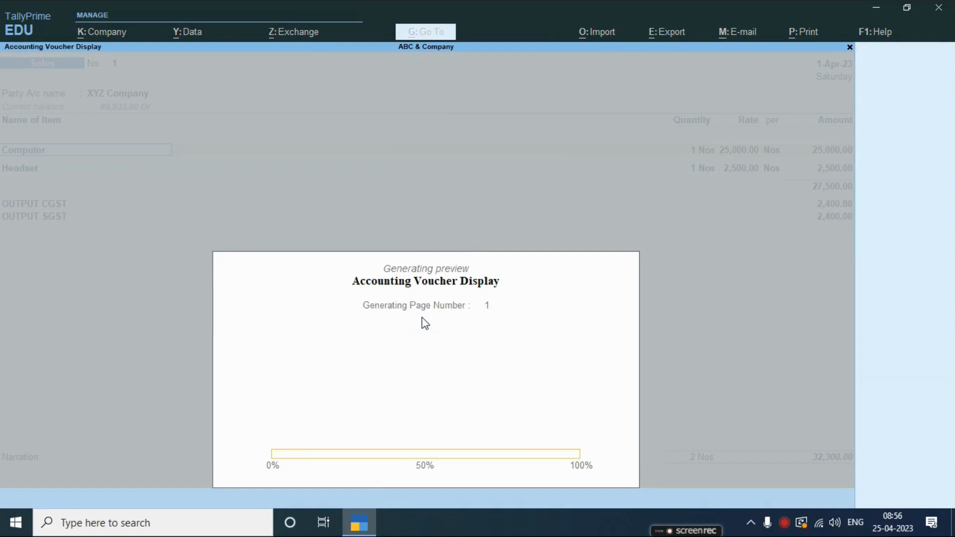
key("alt+z")
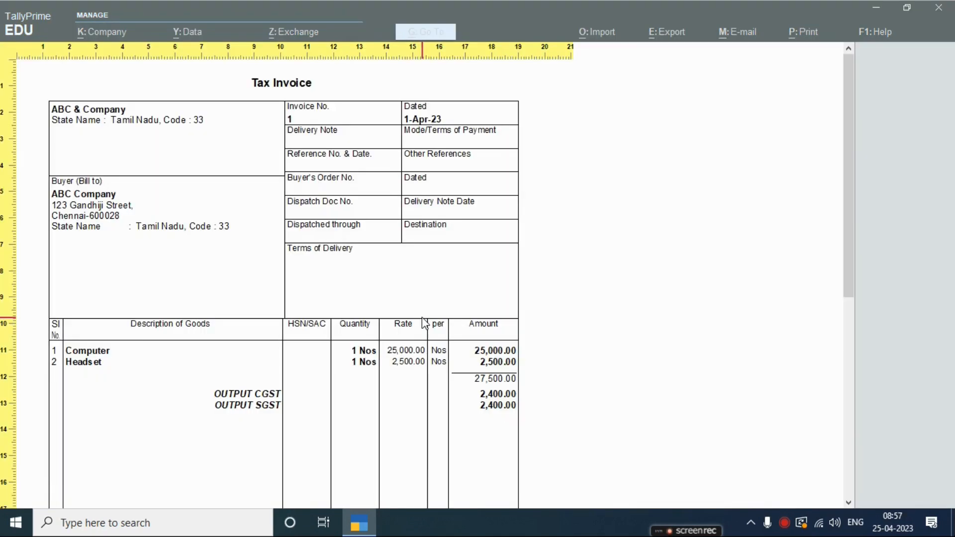
scroll(424, 323, "down", 5)
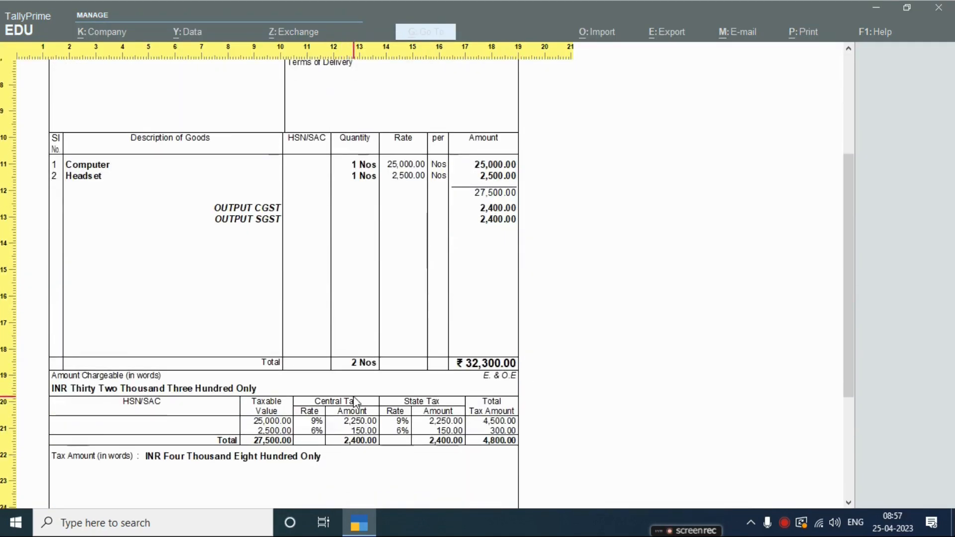
scroll(360, 407, "down", 2)
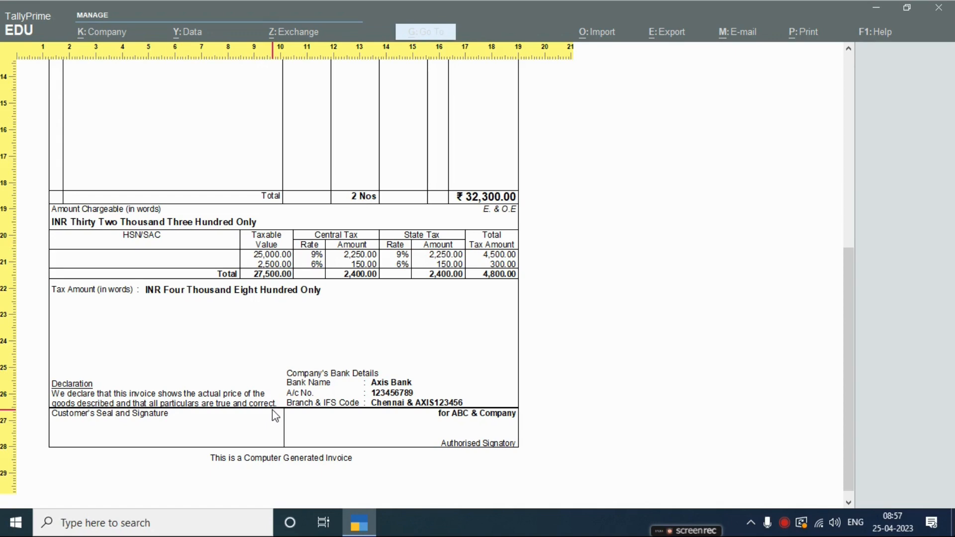
key("Escape")
key("Escape")
key("Escape")
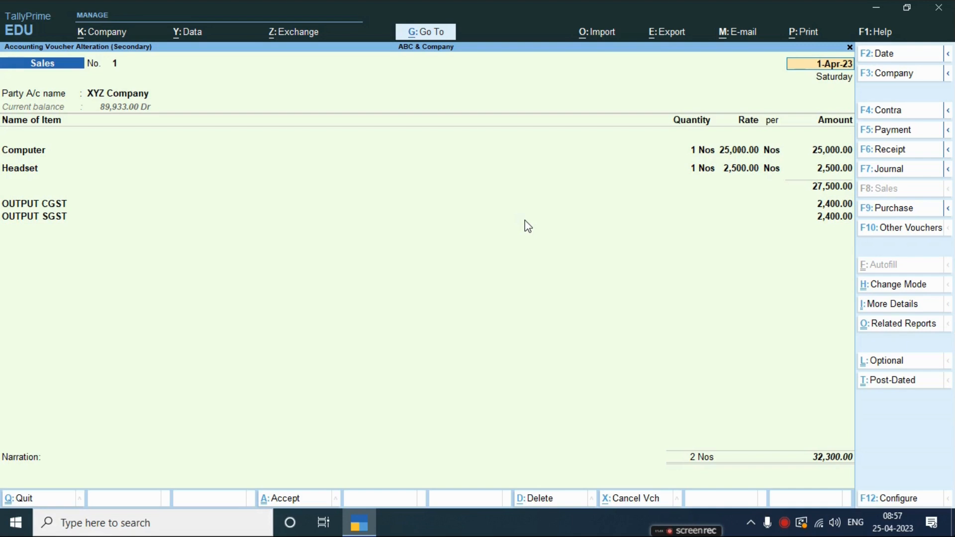
- Open the Sales voucher type for alteration from the accounting masters
left_click(430, 37)
key("Up")
key("Up")
key("Up")
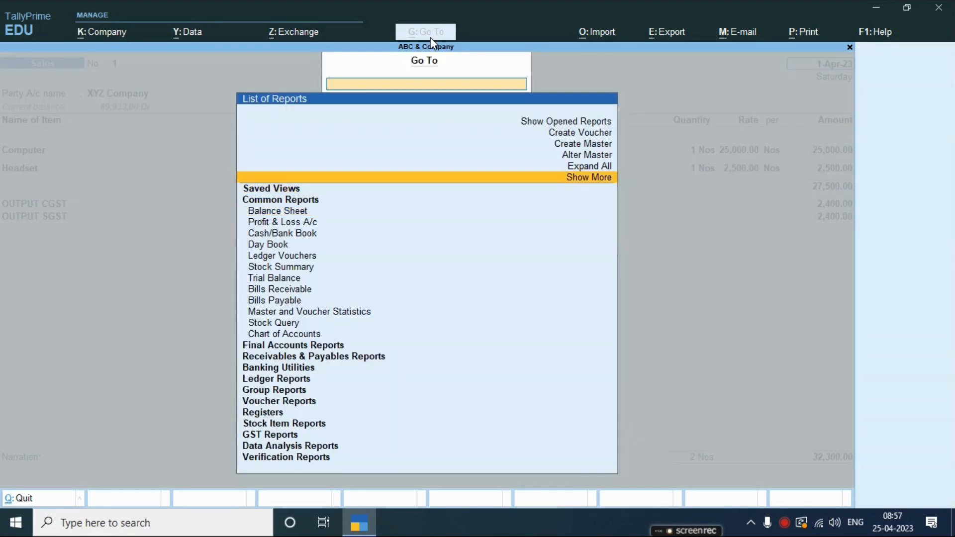
key("Return")
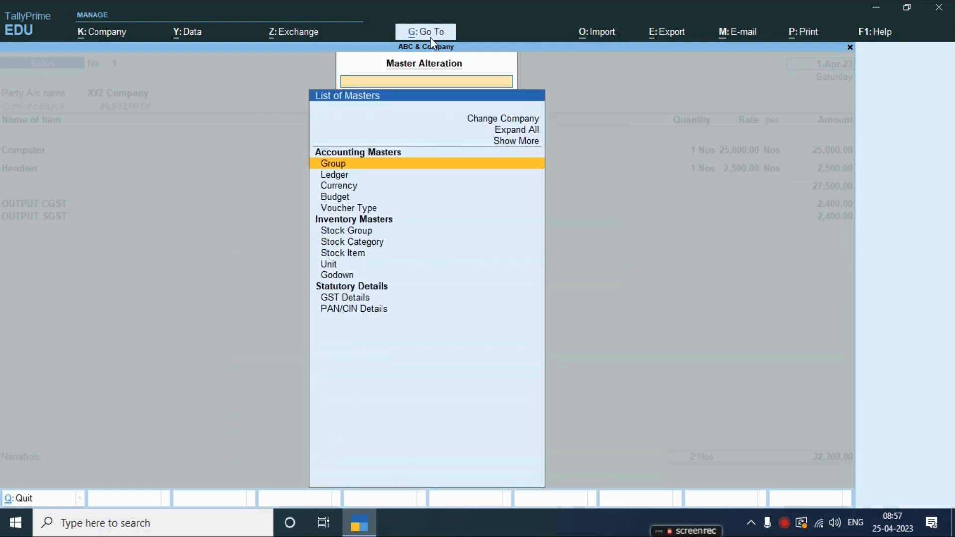
key("Down")
key("Down")
key("Down")
key("Down")
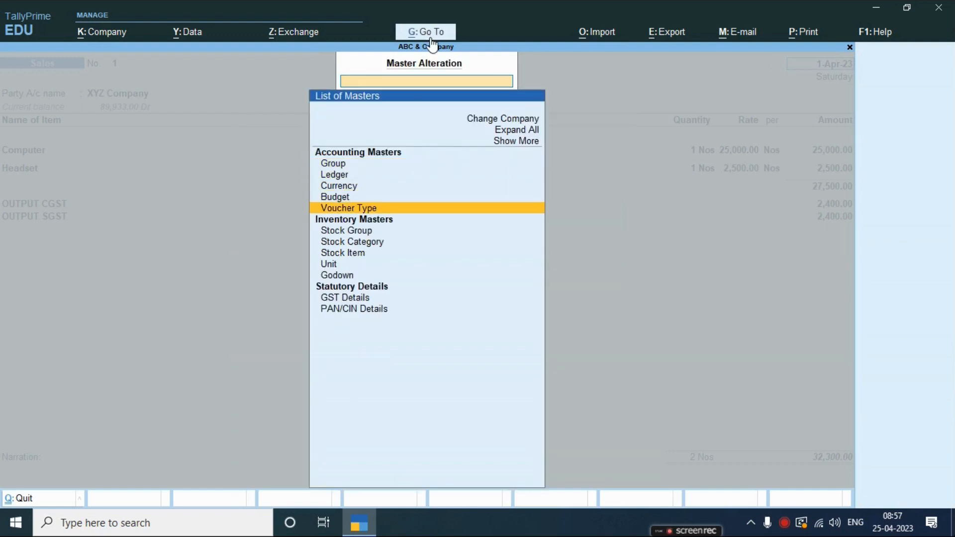
key("Return")
key("Down")
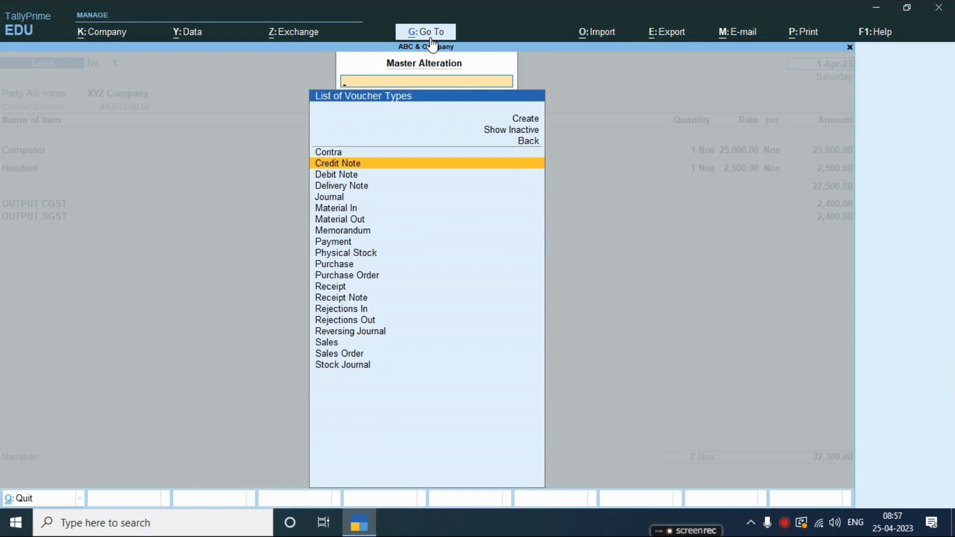
type("Sa")
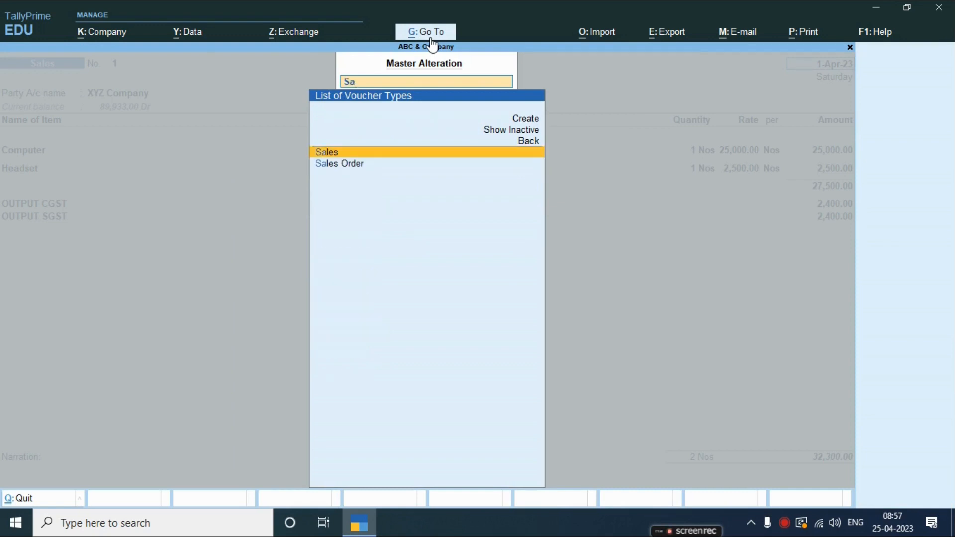
key("Return")
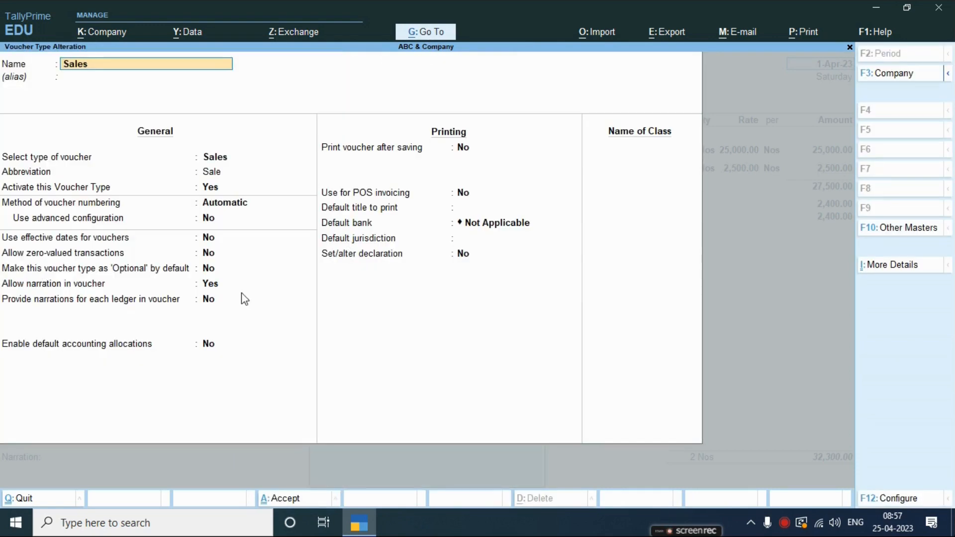
- Set the Sales voucher type's Set/alter declaration option to Yes and open its declaration text for editing
left_click(463, 260)
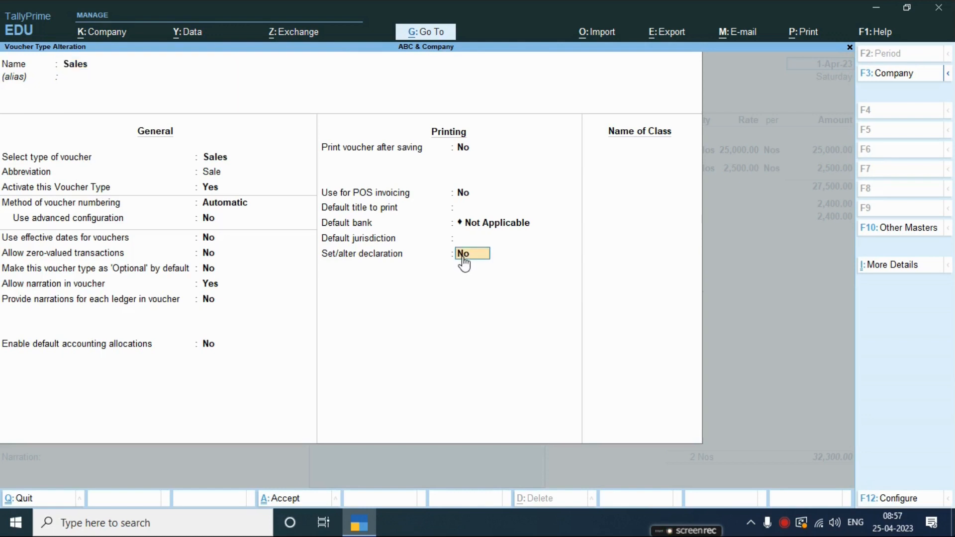
type("y")
key("Return")
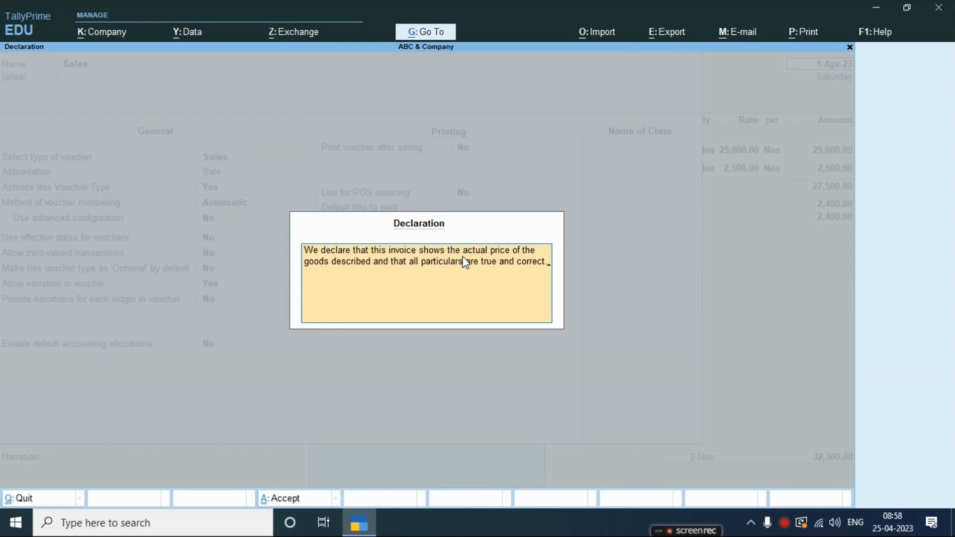
type("bhbbjbjbjbjb")
key("BackSpace")
key("BackSpace")
key("BackSpace")
key("BackSpace")
key("BackSpace")
key("BackSpace")
key("BackSpace")
key("BackSpace")
key("BackSpace")
key("BackSpace")
key("BackSpace")
key("BackSpace")
key("BackSpace")
key("Escape")
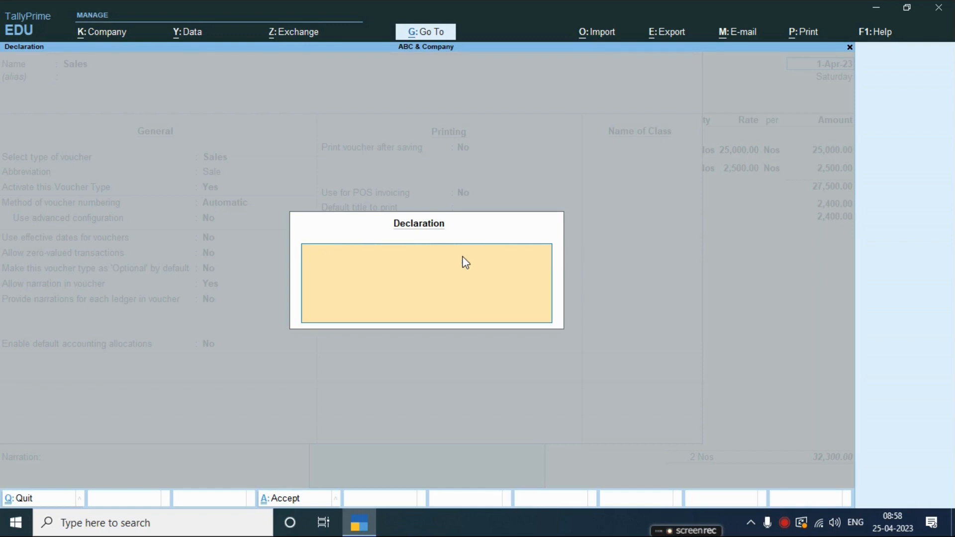
key("Escape")
key("y")
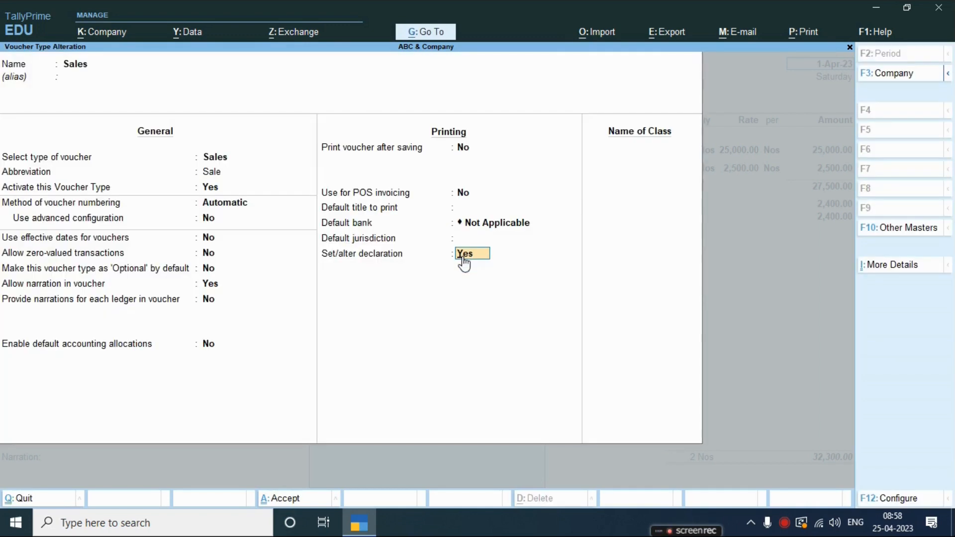
left_click(462, 259)
key("Escape")
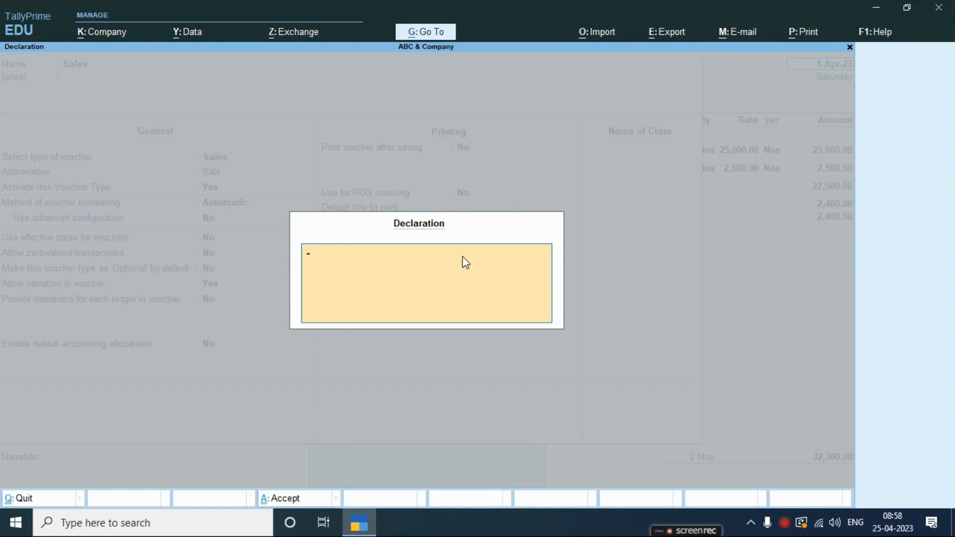
key("Escape")
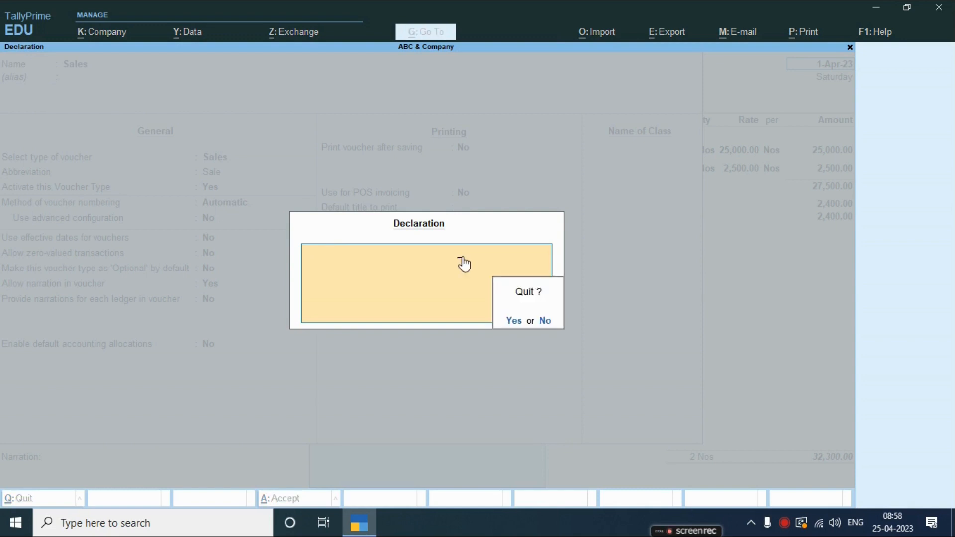
key("y")
left_click(464, 254)
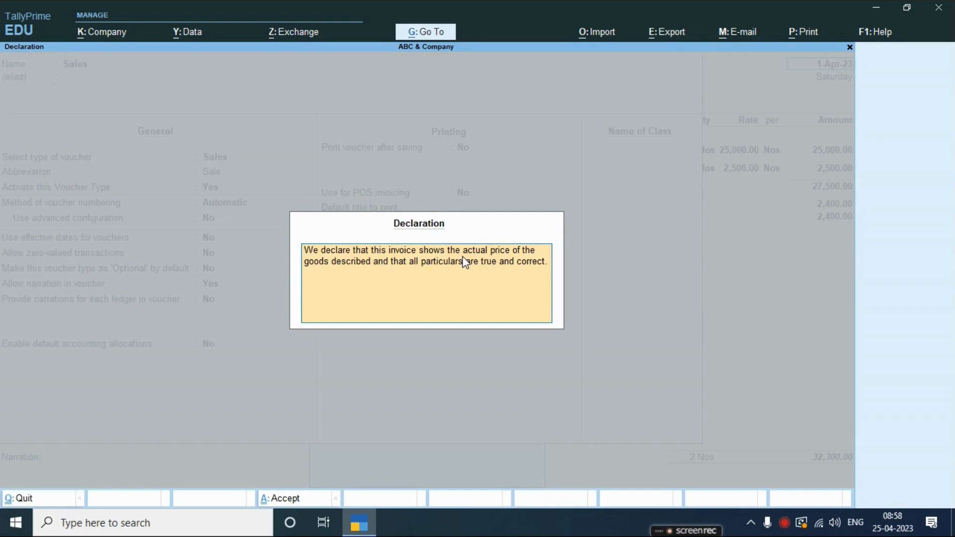
key("BackSpace")
key("Escape")
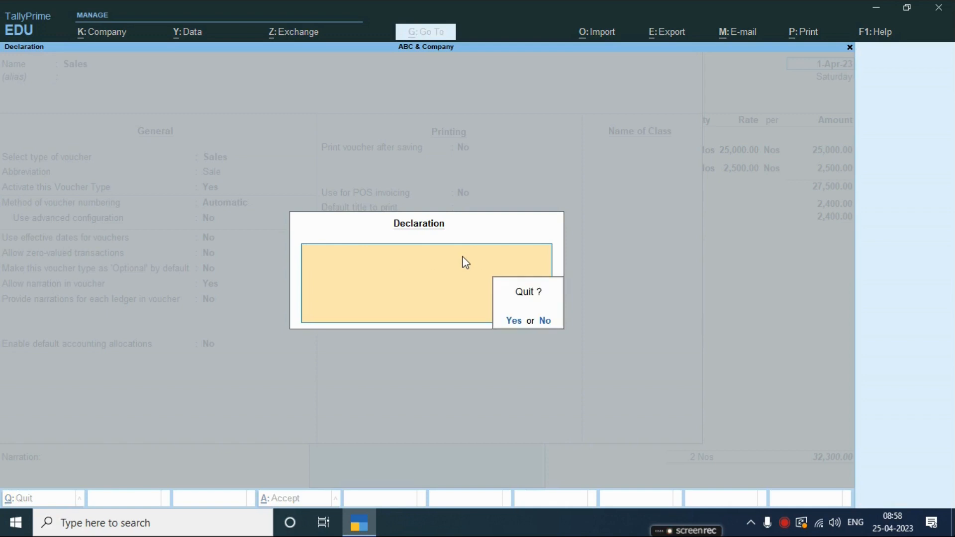
key("y")
- Quit the Sales voucher type alteration without saving and return to the sales voucher
key("BackSpace")
key("Escape")
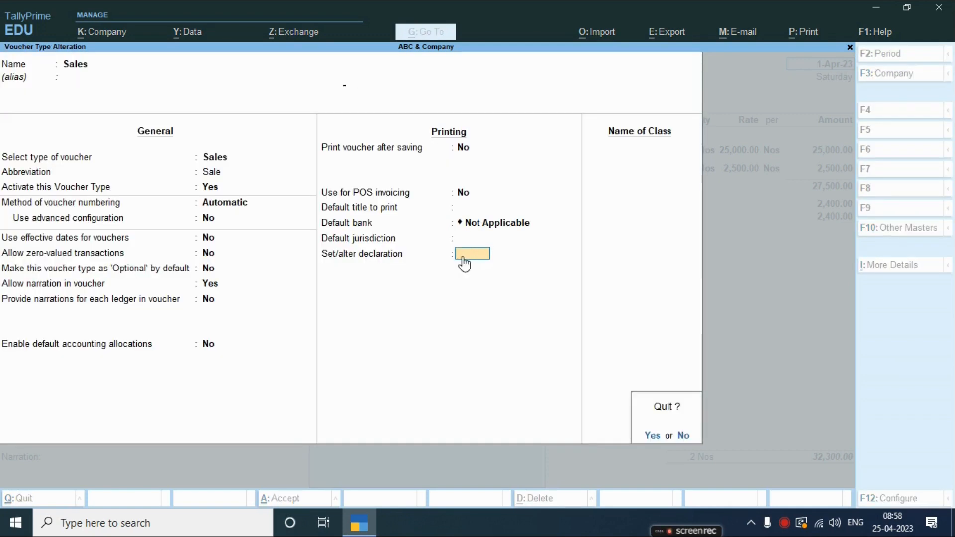
key("y")
key("Escape")
key("Escape")
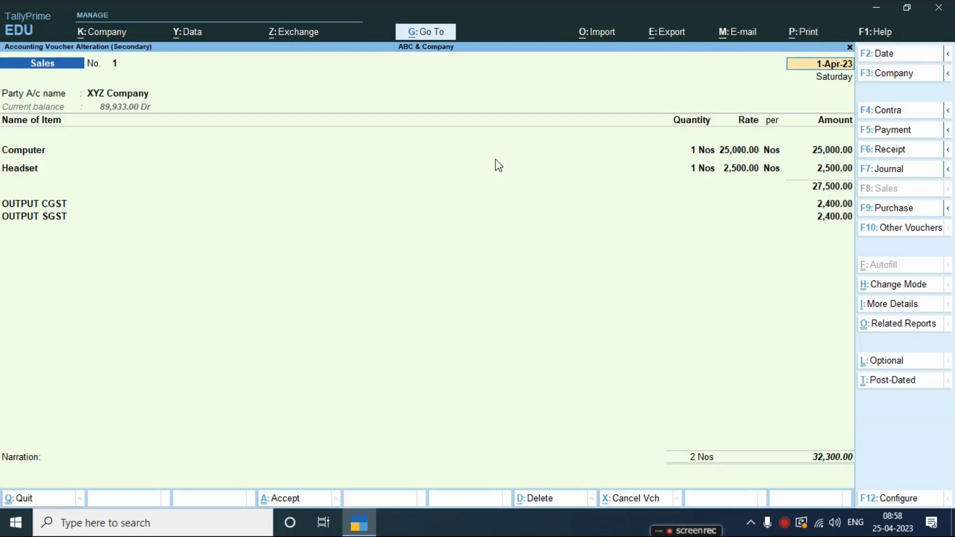
- Open the print configuration for the current sales voucher and expand it to show more options
left_click(812, 40)
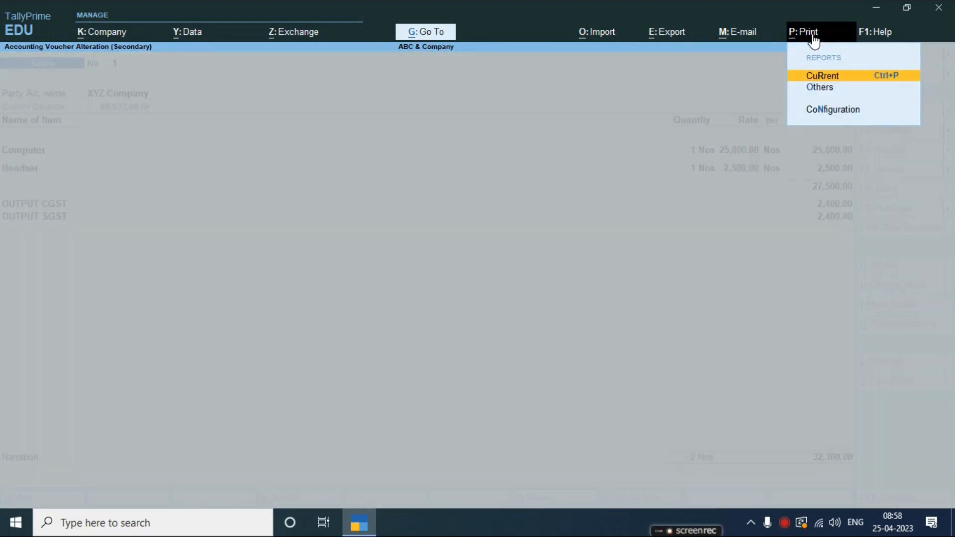
key("Return")
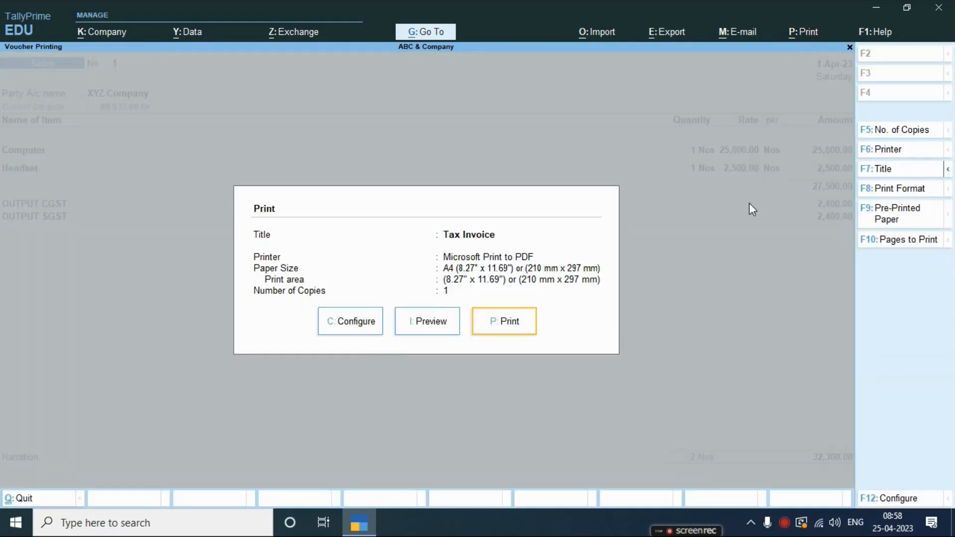
left_click(367, 327)
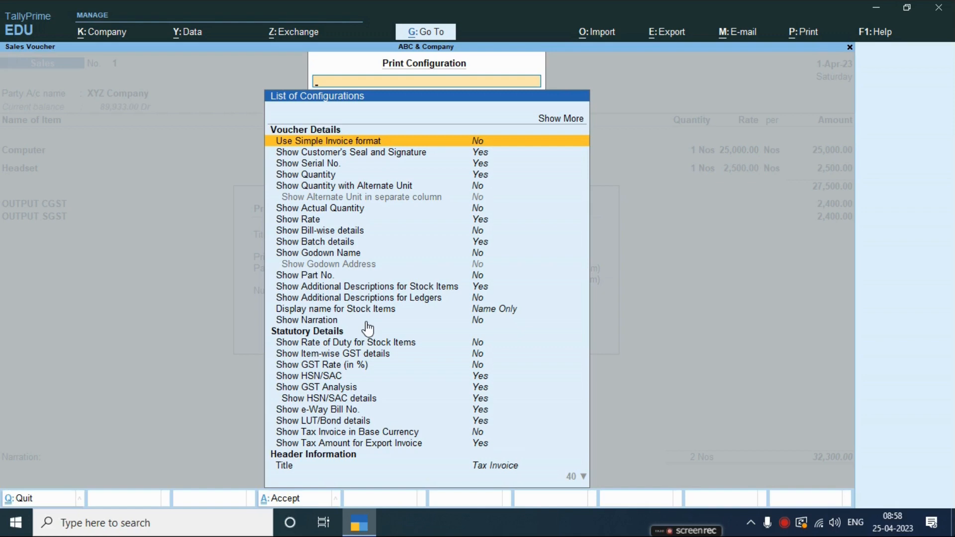
key("Up")
key("Return")
- Examine the Footer Information settings in the print configuration, including Show Base Currency Symbol for Total
key("Down")
key("Down")
key("Down")
key("Down")
key("Down")
key("Down")
key("Down")
key("Down")
key("Down")
key("Down")
key("Down")
key("Down")
key("Down")
key("Down")
key("Down")
key("Down")
key("Down")
key("Down")
key("Down")
key("Down")
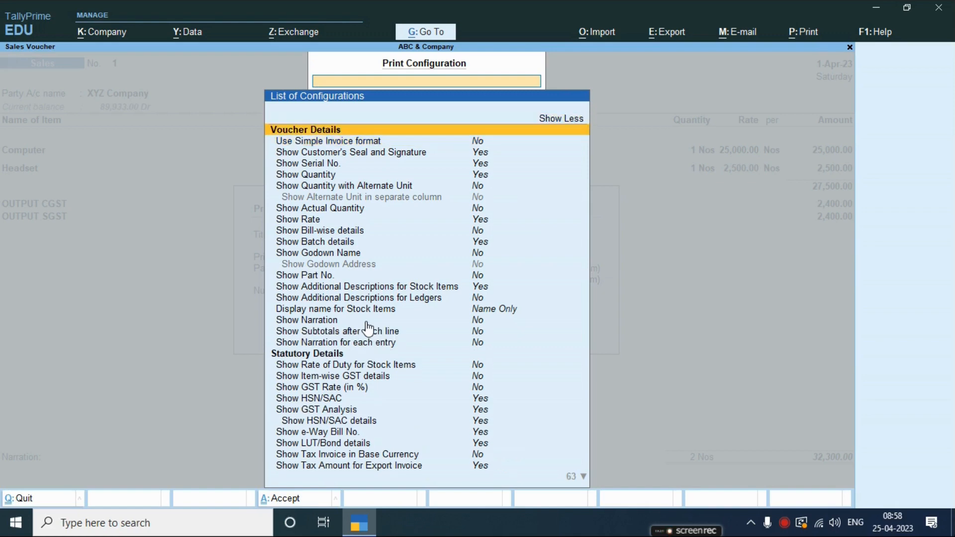
key("Down")
key("Down")
key("Down")
key("Down")
key("Down")
key("Down")
key("Down")
key("Down")
key("Down")
key("Down")
key("Down")
key("Down")
key("Down")
key("Down")
key("Down")
key("Down")
key("Down")
key("Down")
key("Down")
key("Down")
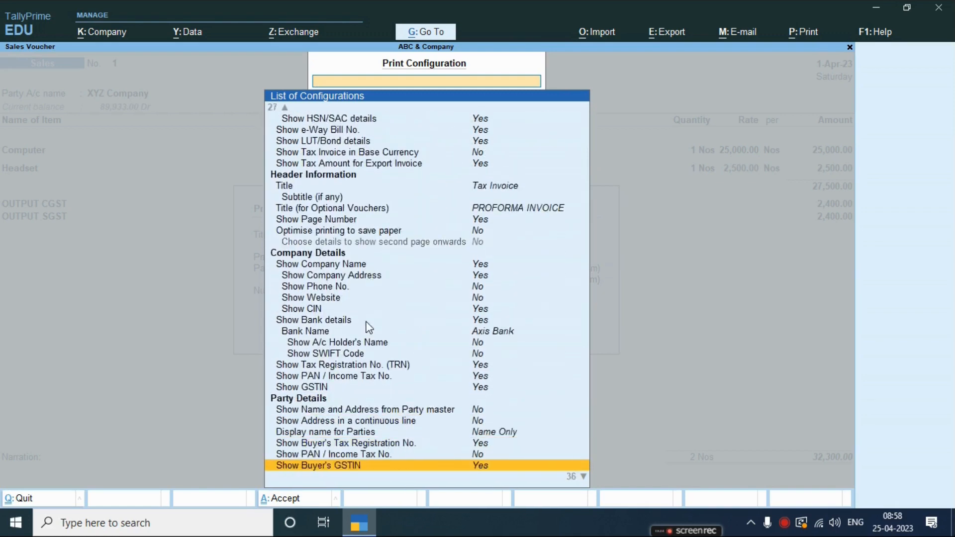
key("Down")
key("Down")
key("Down")
key("Down")
key("Down")
key("Down")
key("Down")
key("Down")
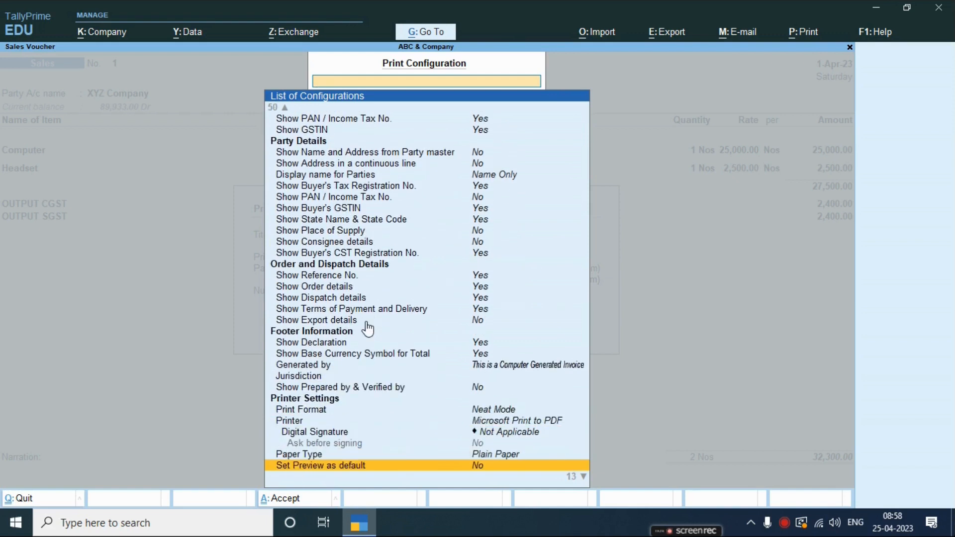
key("Up")
key("Up")
key("Up")
key("Up")
key("Up")
key("Up")
key("Up")
key("Up")
key("Up")
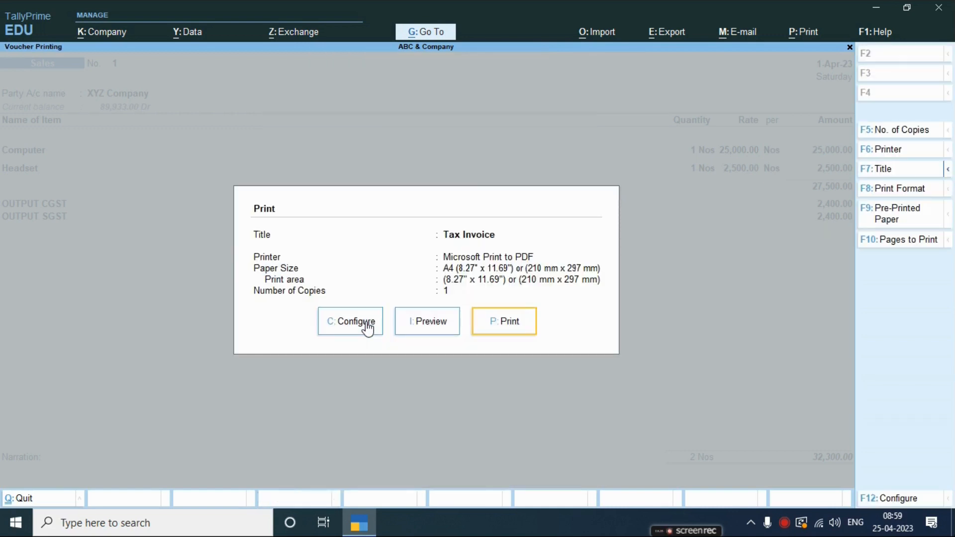
- Preview the tax invoice at a readable zoom and examine the currency symbol beside the total amount
left_click(417, 328)
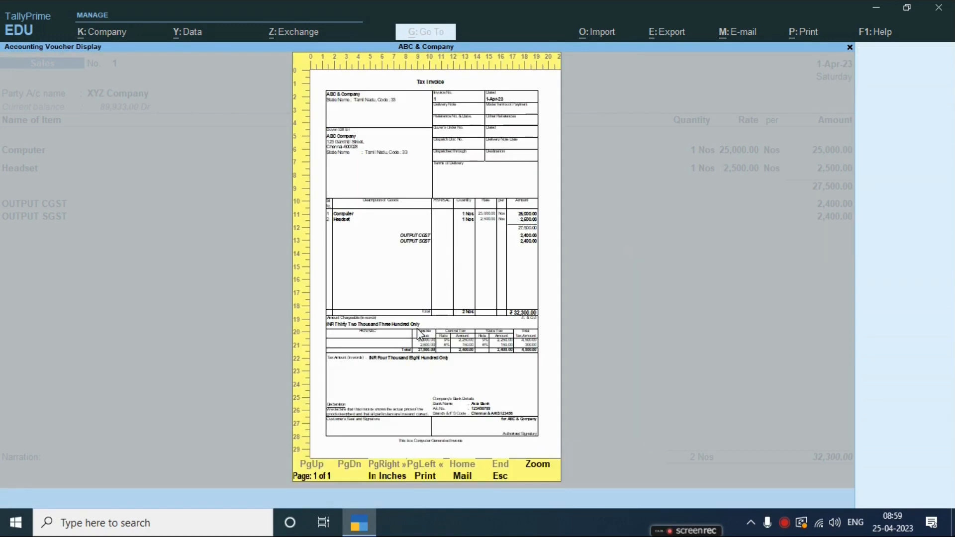
left_click(464, 336)
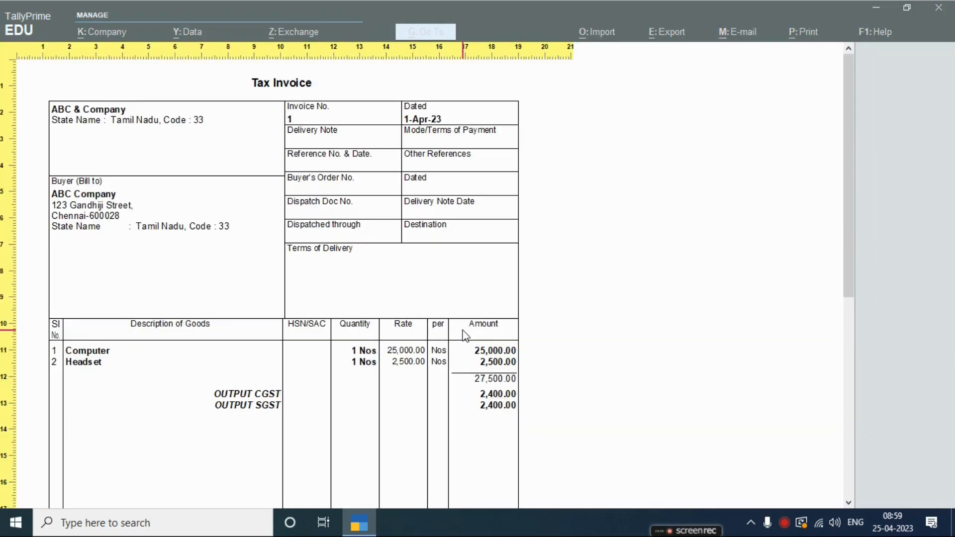
scroll(465, 336, "down", 5)
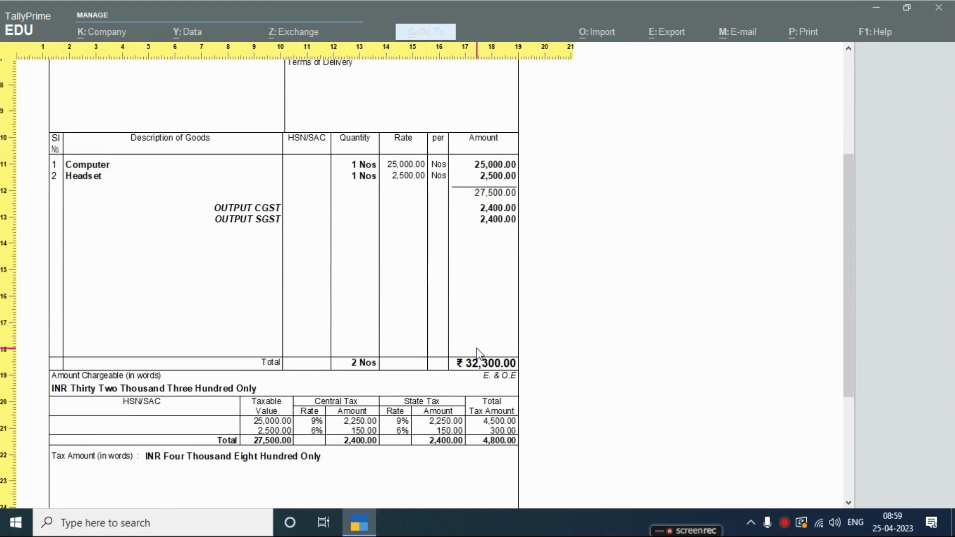
key("Escape")
key("Escape")
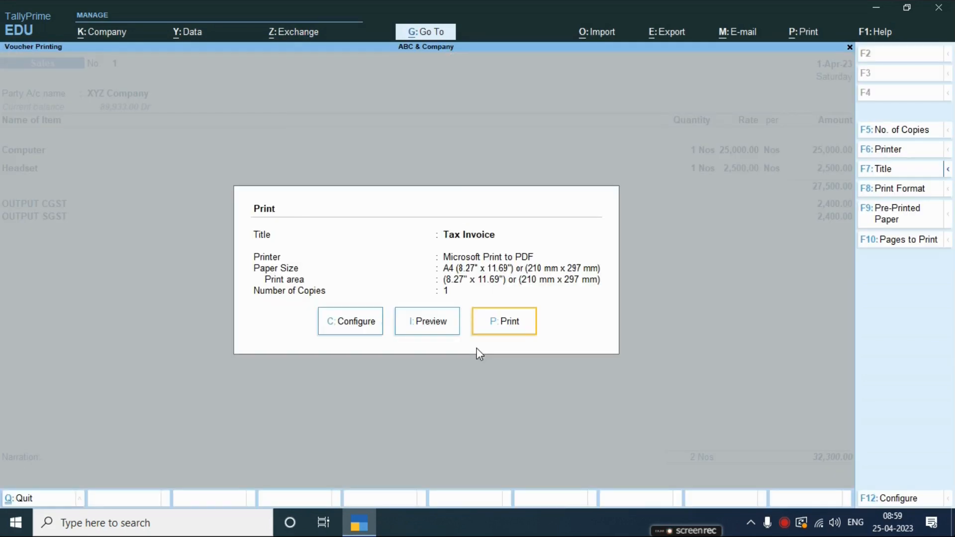
- Set Show Base Currency Symbol for Total to No in the Footer Information of the invoice's expanded print configuration
left_click(372, 333)
key("Up")
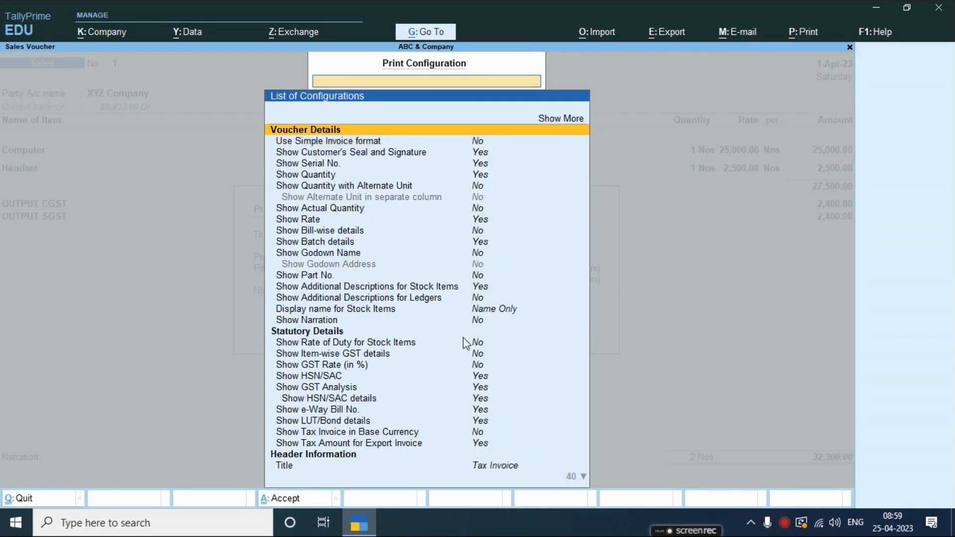
key("Up")
key("Return")
key("Down")
key("Down")
key("Down")
key("Down")
key("Down")
key("Down")
key("Down")
key("Down")
key("Down")
key("Down")
key("Down")
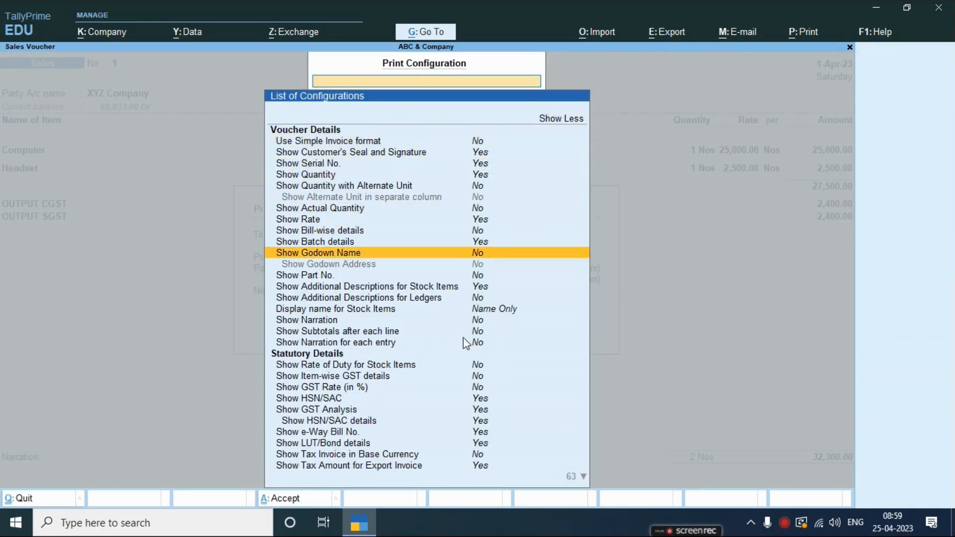
key("Down")
key("Down")
key("Down")
key("Down")
key("Down")
key("Down")
key("Down")
key("Down")
key("Down")
key("Down")
key("Down")
key("Down")
key("Down")
key("Down")
key("Down")
key("Down")
key("Down")
key("Down")
key("Down")
key("Down")
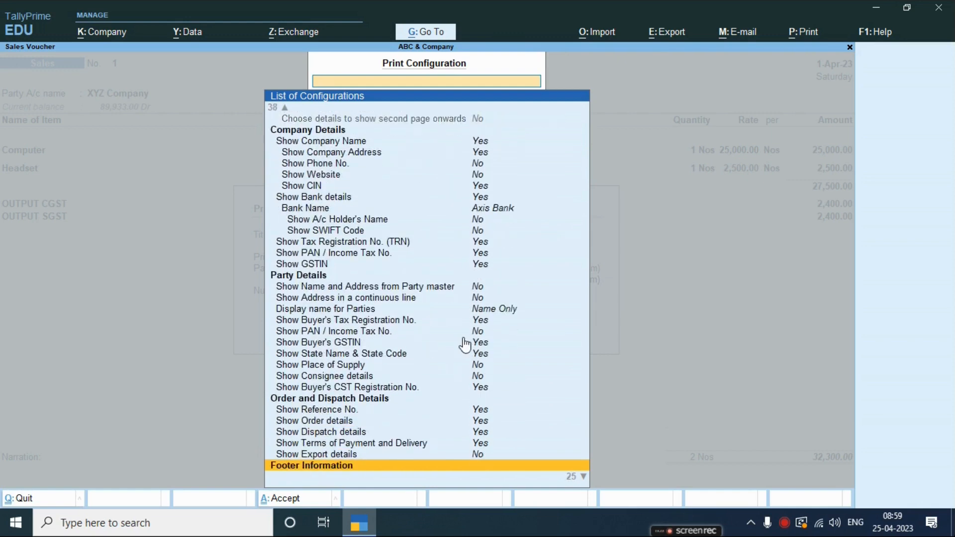
key("Down")
key("Down")
key("Down")
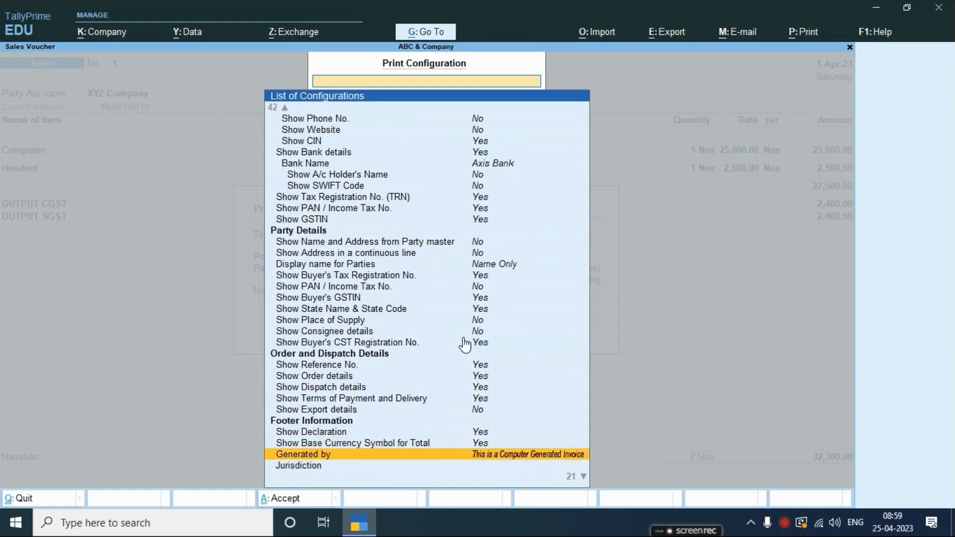
key("Up")
key("Return")
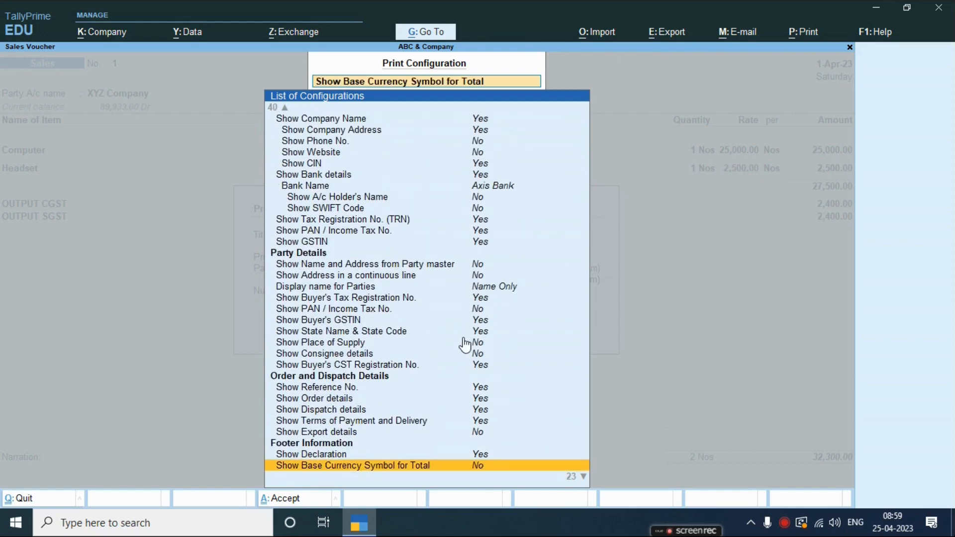
key("Escape")
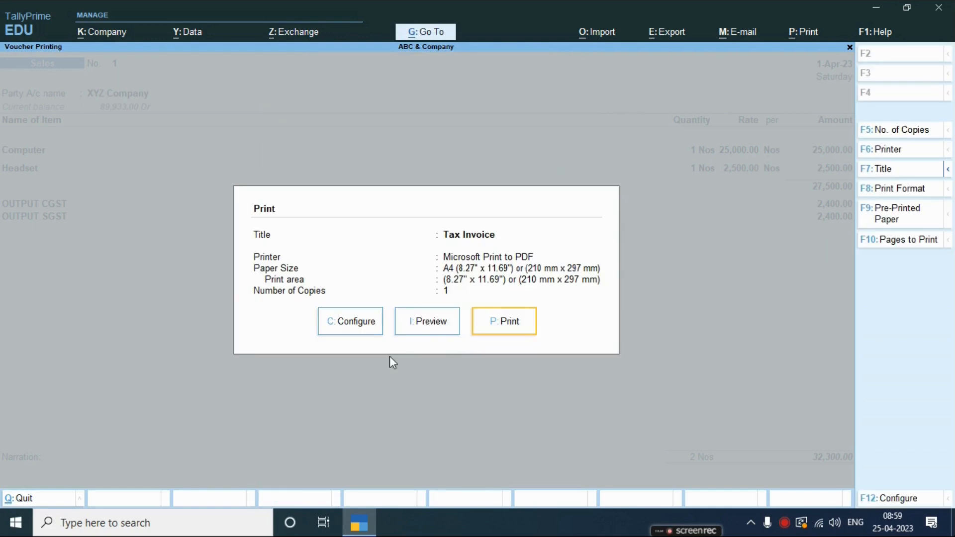
- Preview the tax invoice again and check how the total amount is printed with the changed currency symbol setting
left_click(438, 328)
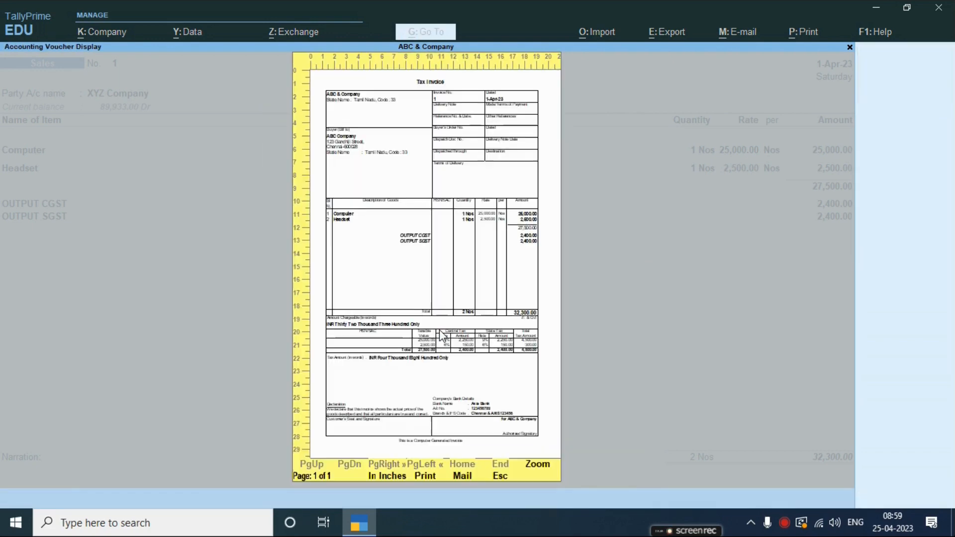
left_click(440, 336)
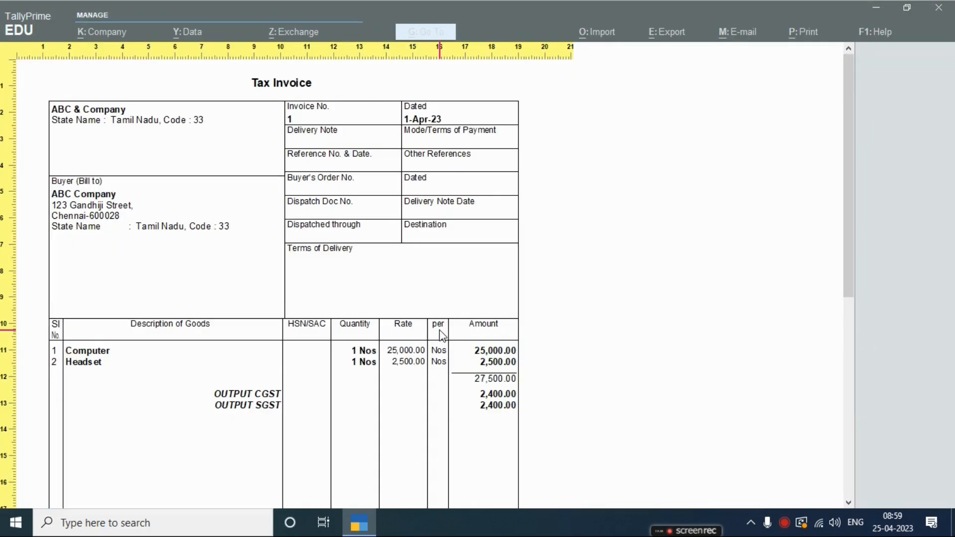
scroll(544, 379, "down", 3)
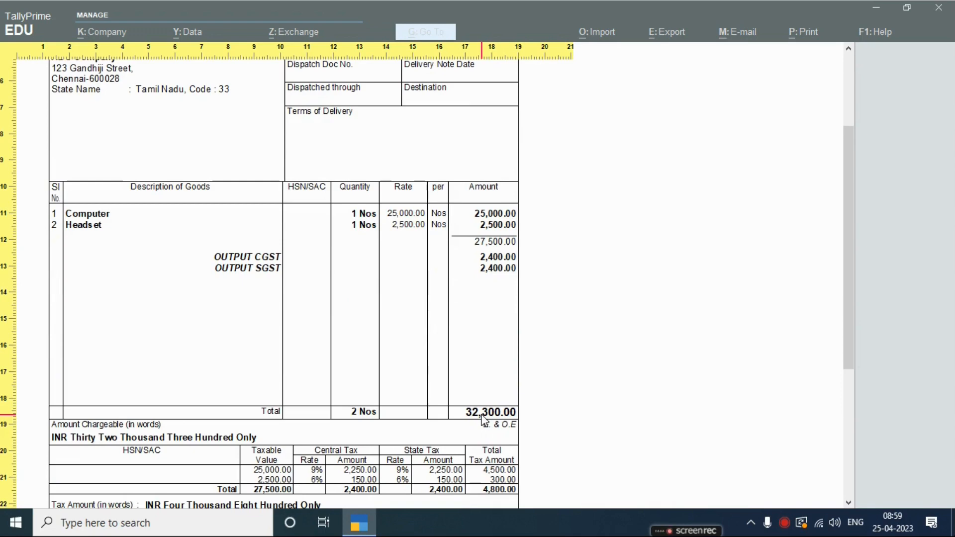
left_click(483, 420)
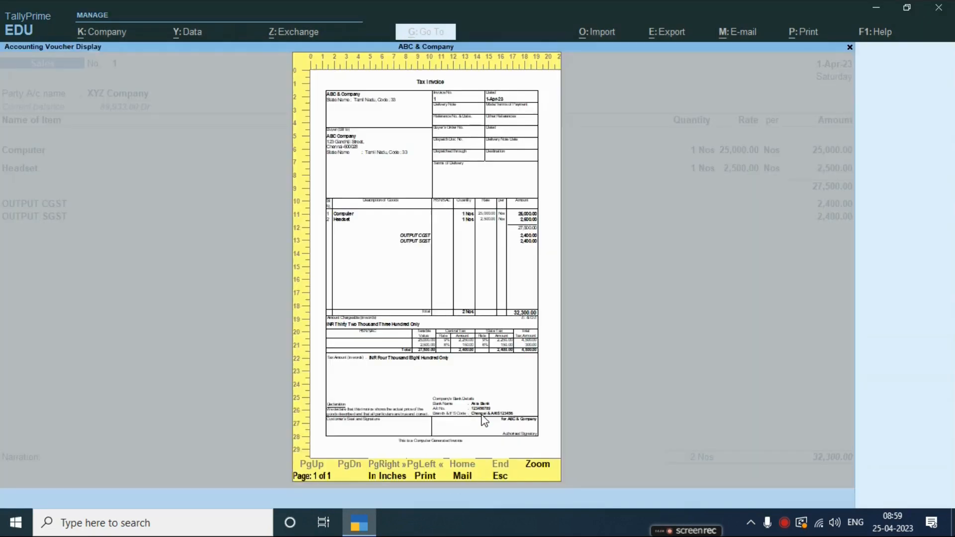
key("Escape")
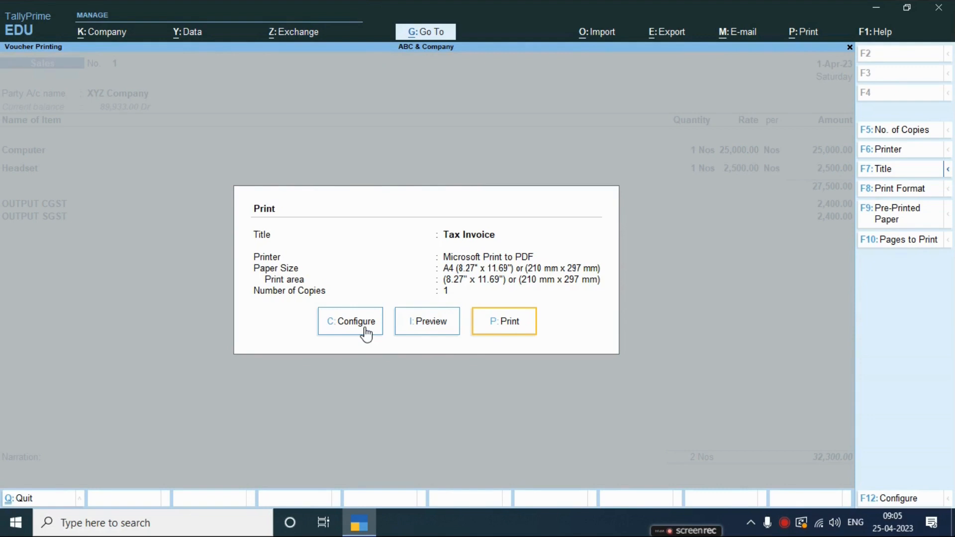
- Expand the invoice's print configuration to the full list and examine its Footer Information settings, especially Generated by
left_click(364, 330)
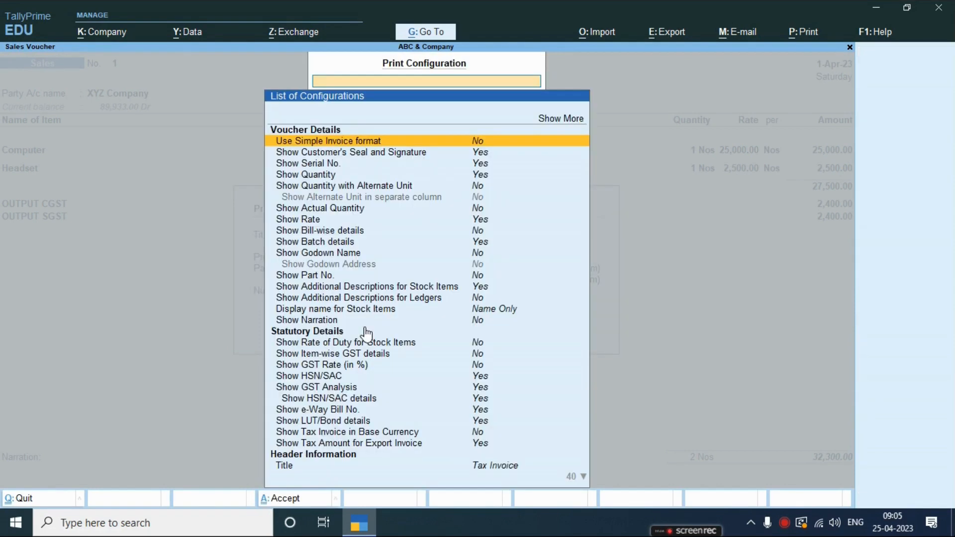
key("Down")
key("Down")
key("Down")
key("Down")
key("Down")
key("Down")
key("Down")
key("Down")
key("Down")
key("Down")
key("Down")
key("Down")
key("Down")
key("Down")
key("Down")
key("Down")
key("Down")
key("Down")
key("Down")
key("Down")
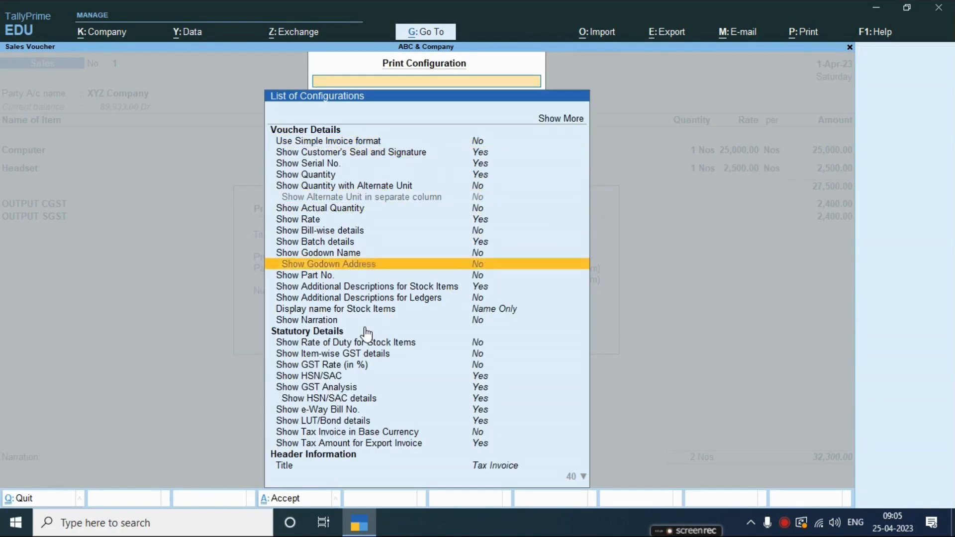
key("Up")
key("Up")
key("Up")
key("Up")
key("Up")
key("Up")
key("Up")
key("Up")
key("Up")
key("Up")
key("Up")
key("Up")
key("Up")
key("Up")
key("Up")
key("Up")
key("Up")
key("Up")
key("Up")
key("Up")
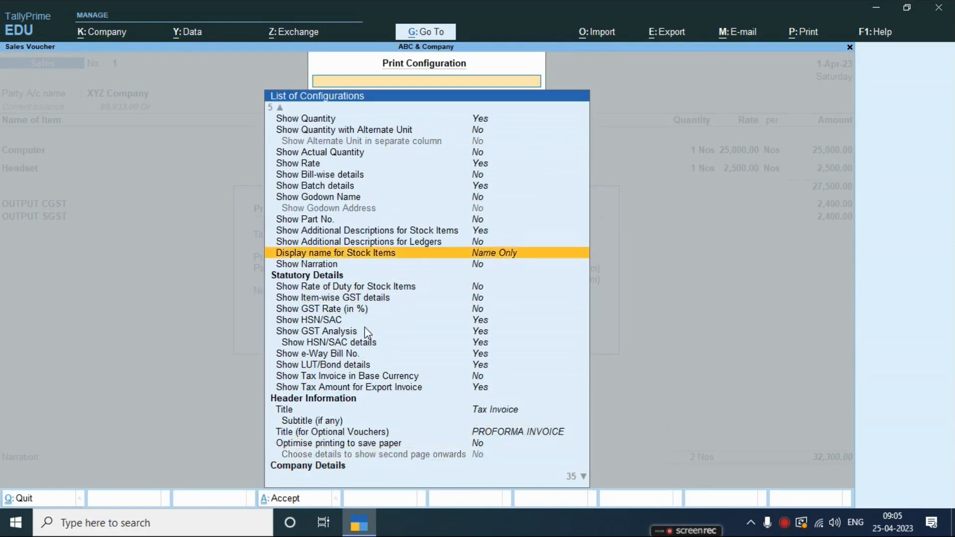
key("Return")
key("Down")
key("Down")
key("Down")
key("Down")
key("Down")
key("Down")
key("Down")
key("Down")
key("Down")
key("Down")
key("Down")
key("Down")
key("Down")
key("Down")
key("Down")
key("Down")
key("Down")
key("Down")
key("Down")
key("Down")
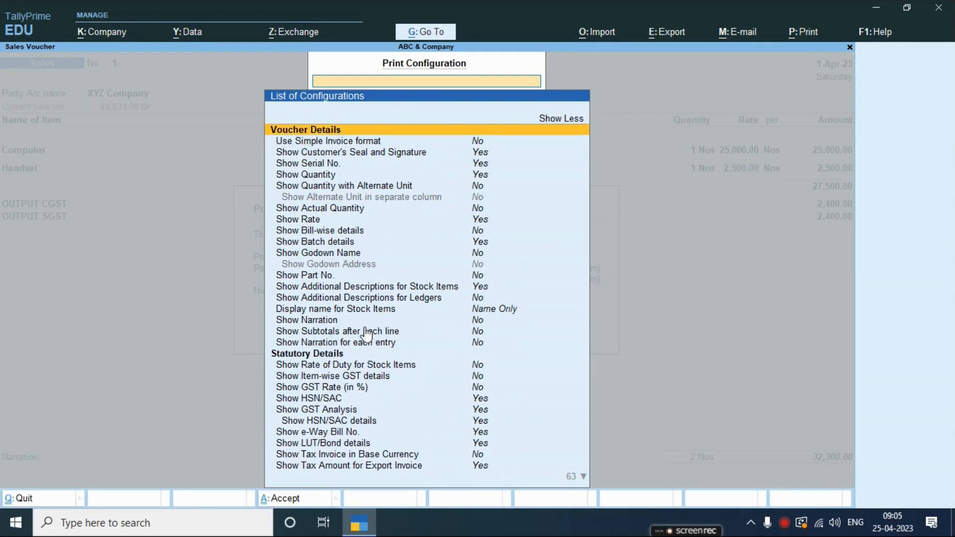
key("Down")
key("Down")
key("Down")
key("Down")
key("Down")
key("Down")
key("Down")
key("Down")
key("Down")
key("Down")
key("Down")
key("Down")
key("Down")
key("Down")
key("Down")
key("Down")
key("Down")
key("Down")
key("Down")
key("Down")
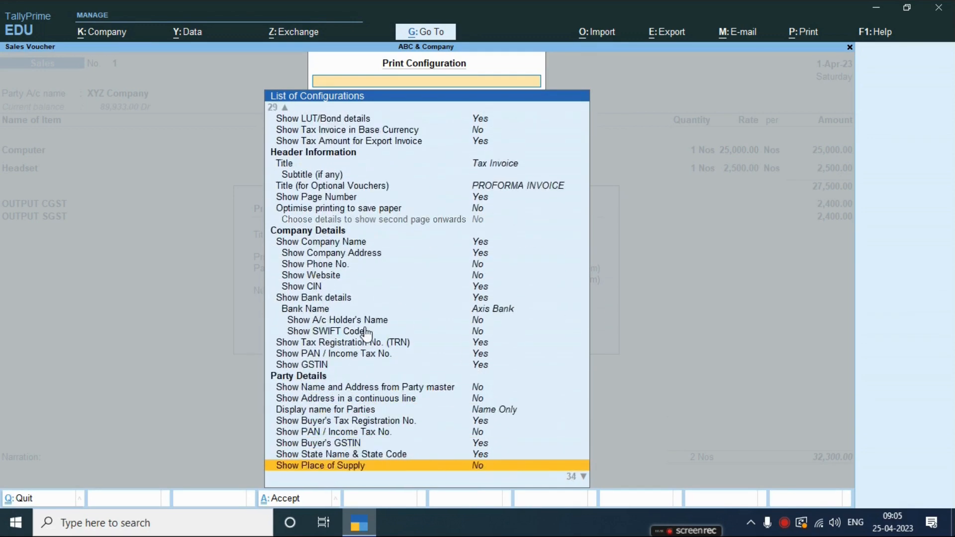
key("Down")
key("Down")
key("Down")
key("Down")
key("Down")
key("Down")
key("Down")
key("Up")
key("Up")
key("Up")
key("Up")
key("Up")
key("Up")
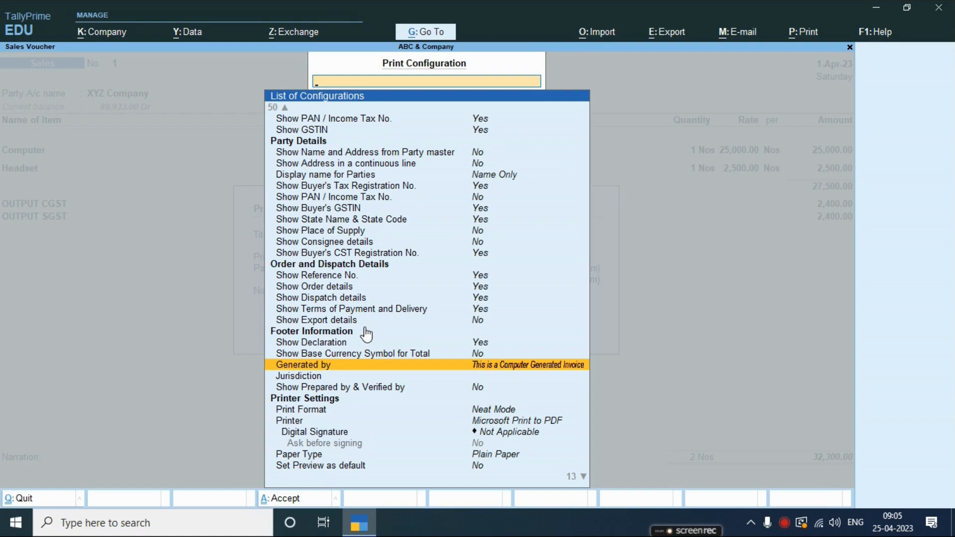
key("Return")
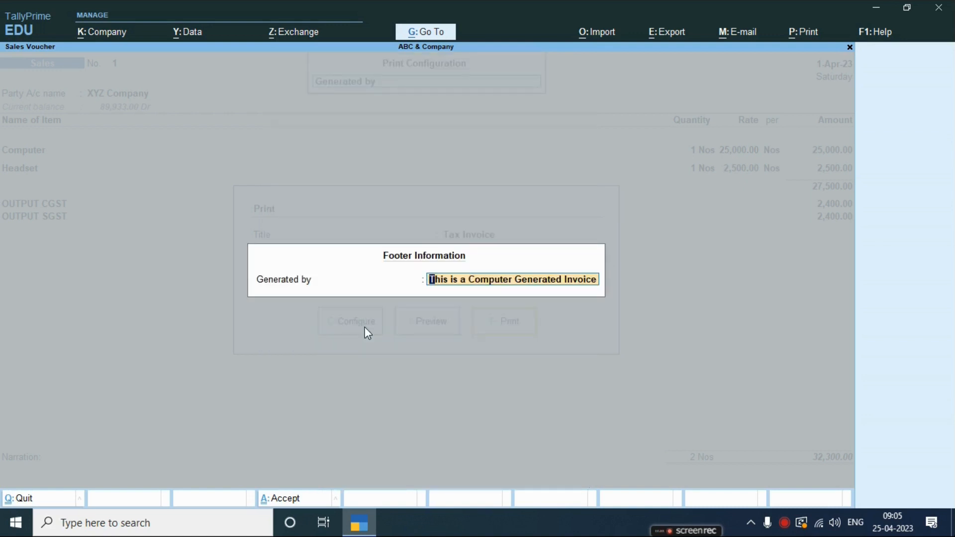
key("BackSpace")
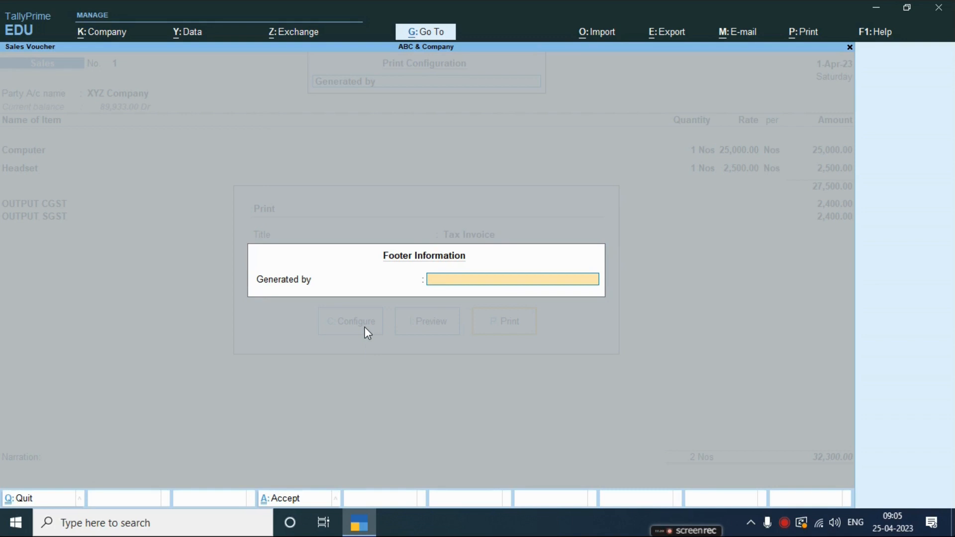
key("Escape")
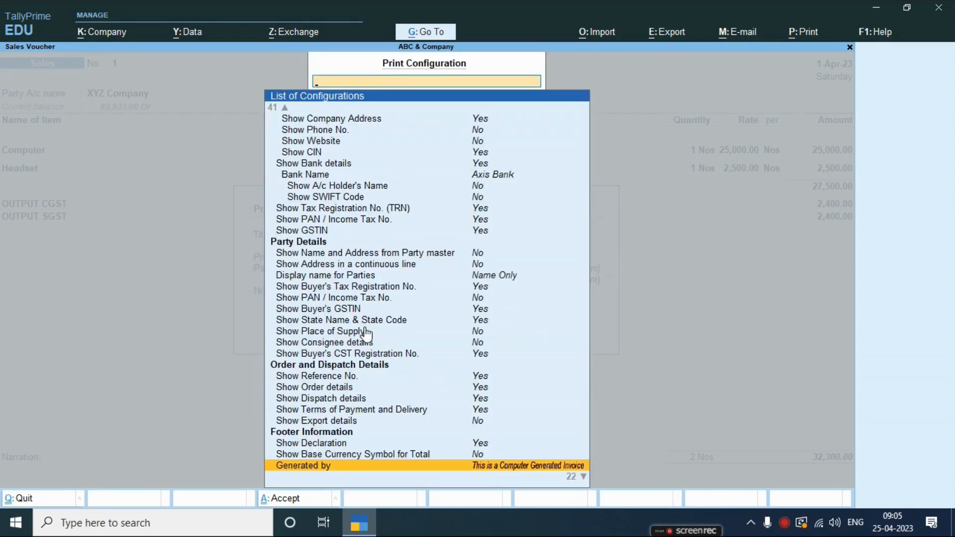
key("Escape")
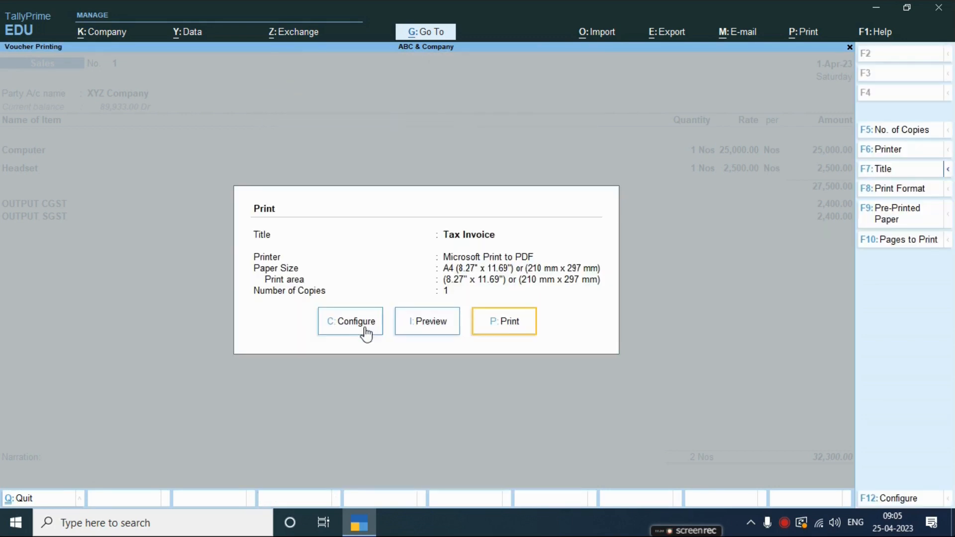
- Preview the tax invoice at a readable zoom and examine the generated-by note printed below the signature block
left_click(412, 327)
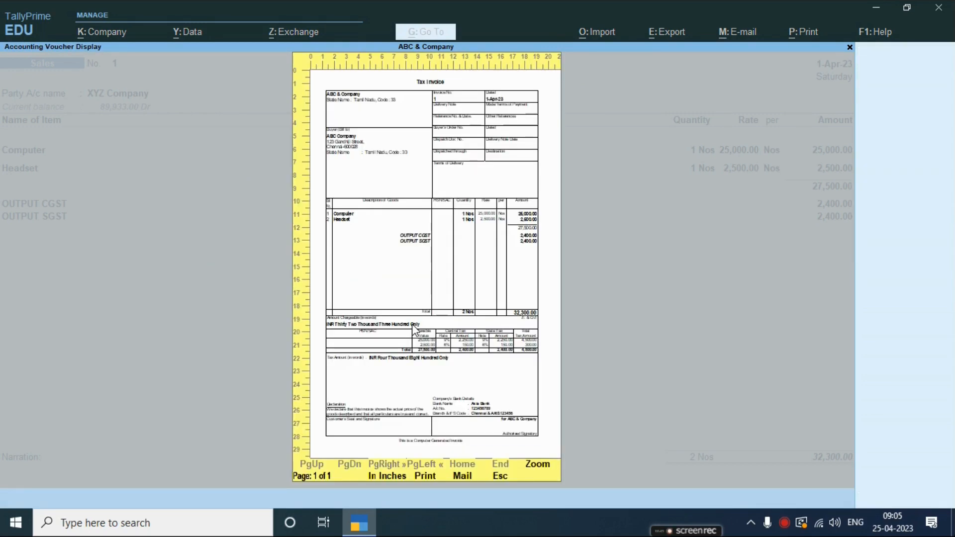
left_click(413, 325)
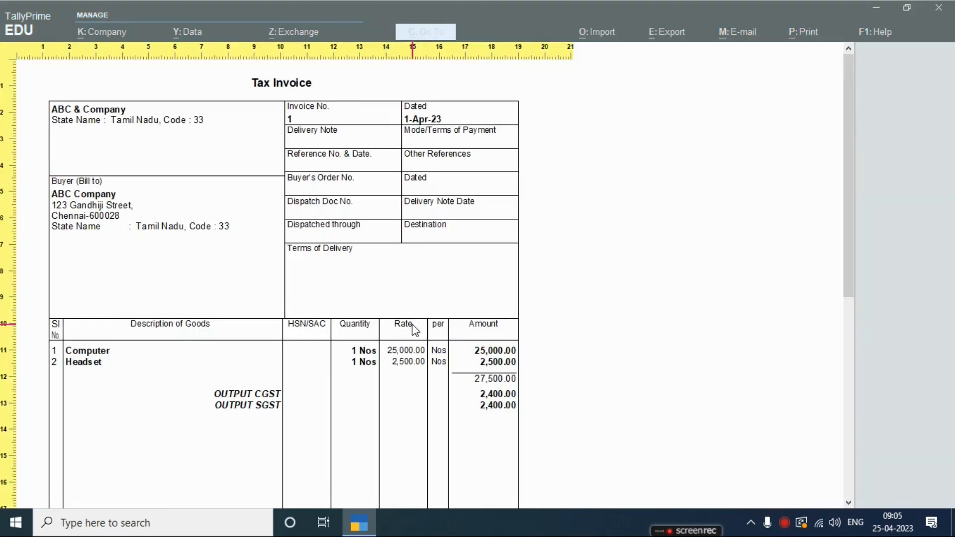
scroll(390, 379, "down", 6)
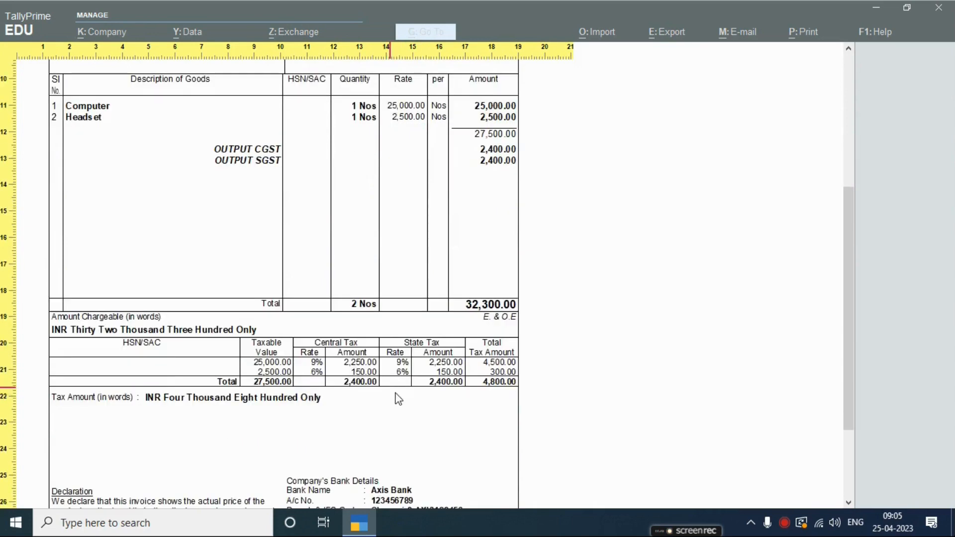
scroll(402, 405, "down", 1)
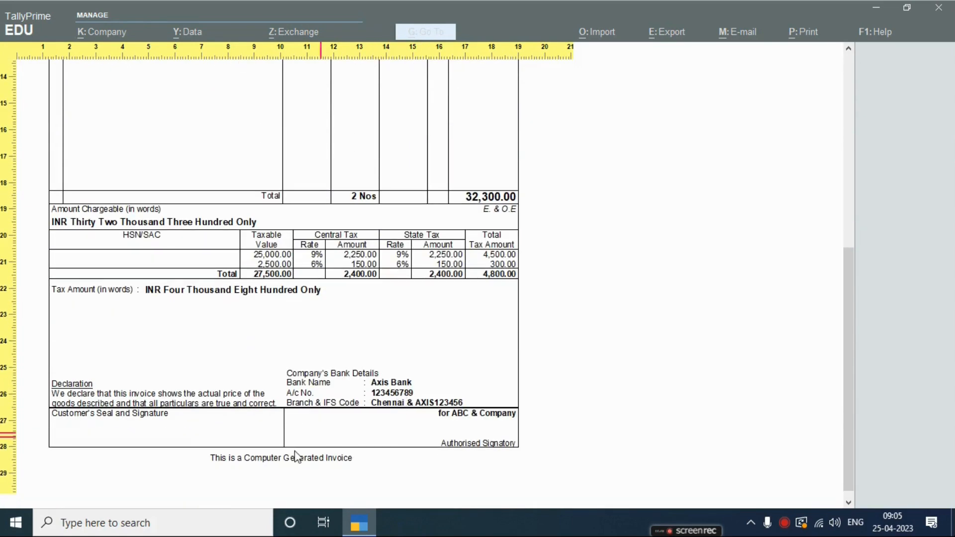
left_click(342, 471)
key("Escape")
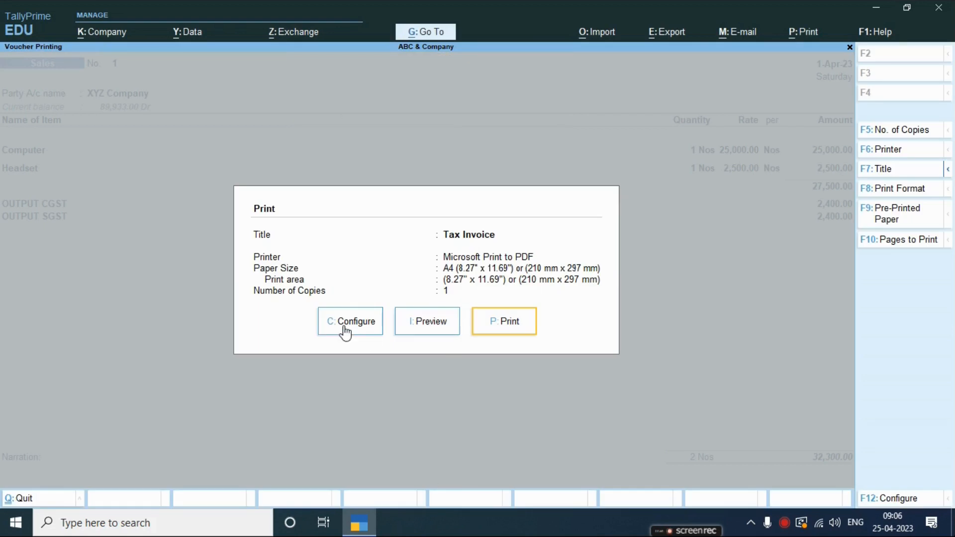
left_click(422, 328)
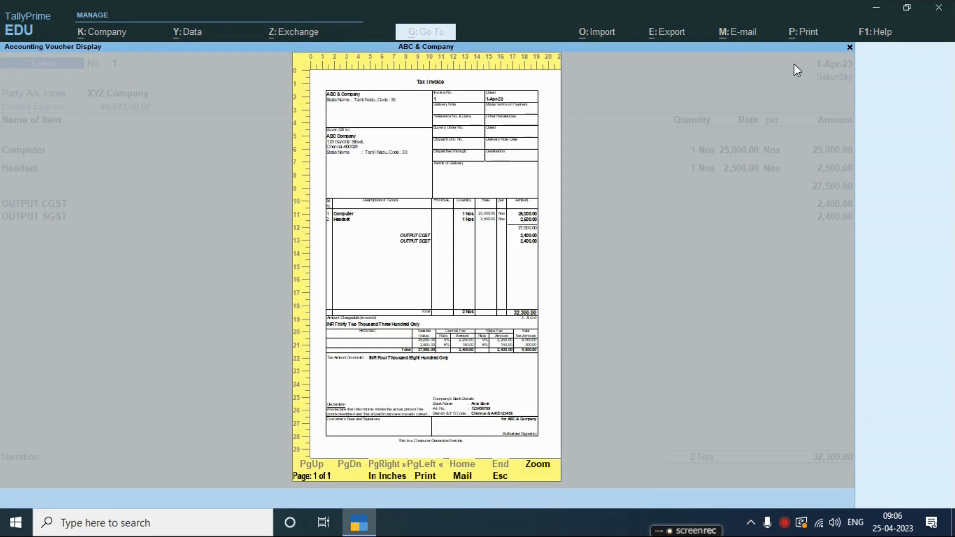
key("Escape")
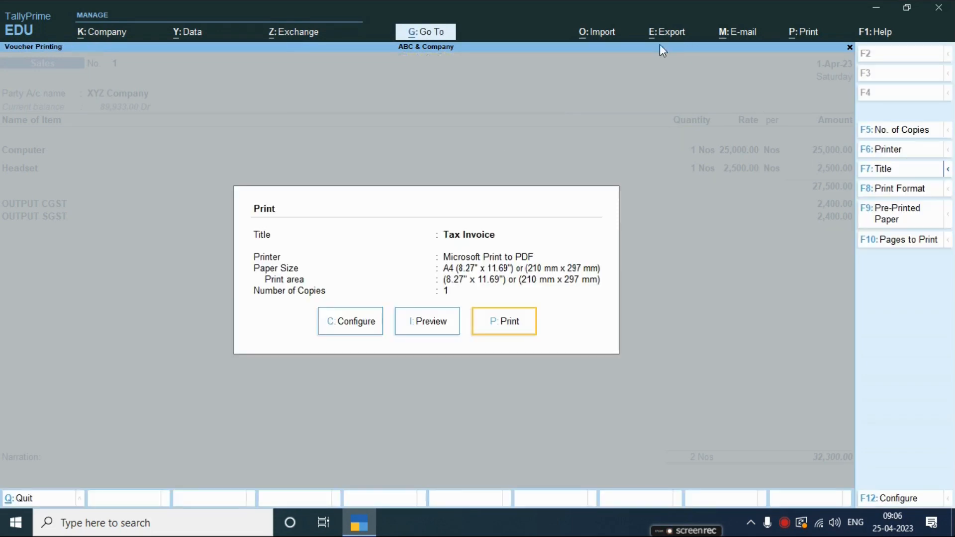
- Set the Jurisdiction to Chennai in the Footer Information of the invoice's expanded print configuration
left_click(352, 321)
key("Up")
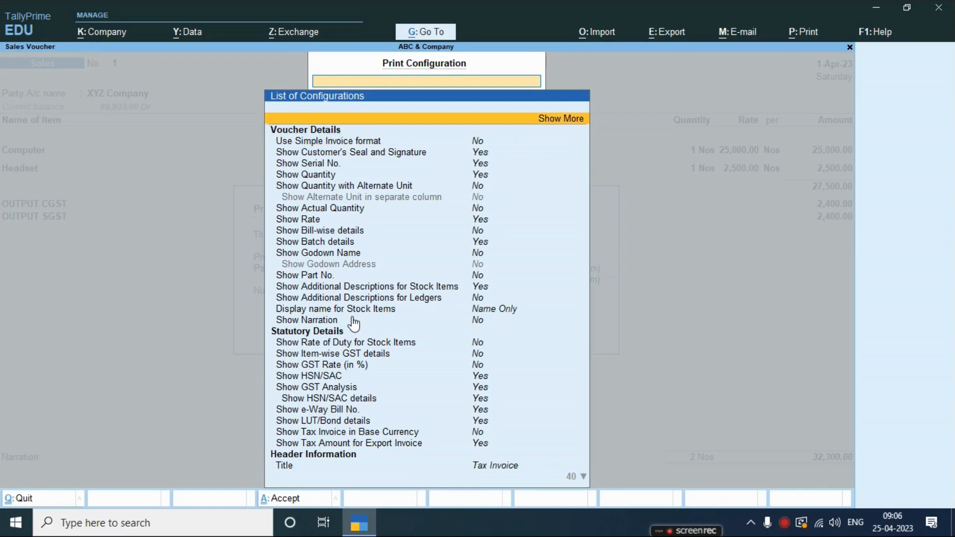
key("Return")
key("Down")
key("Down")
key("Down")
key("Down")
key("Down")
key("Down")
key("Down")
key("Down")
key("Down")
key("Down")
key("Down")
key("Down")
key("Down")
key("Down")
key("Down")
key("Down")
key("Down")
key("Down")
key("Down")
key("Down")
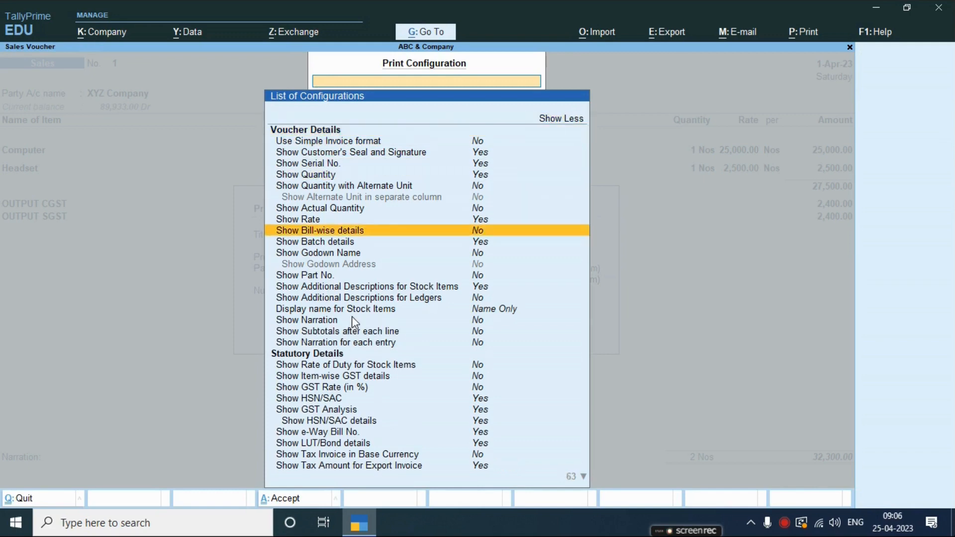
key("Down")
key("Down")
key("Down")
key("Down")
key("Down")
key("Down")
key("Down")
key("Down")
key("Down")
key("Down")
key("Down")
key("Down")
key("Down")
key("Down")
key("Down")
key("Down")
key("Down")
key("Down")
key("Down")
key("Down")
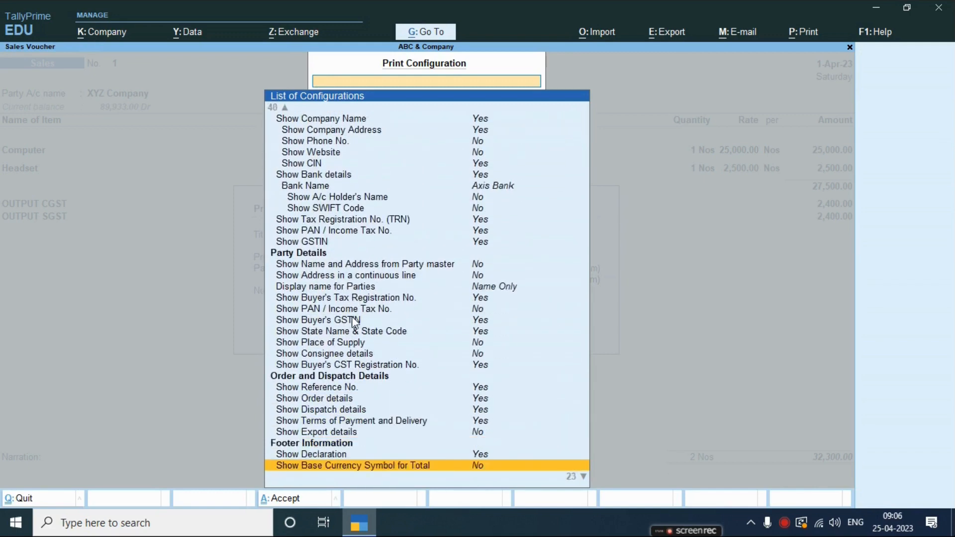
key("Down")
key("Up")
key("Up")
key("Up")
key("Up")
key("Up")
key("Up")
key("Up")
key("Up")
key("Up")
key("Up")
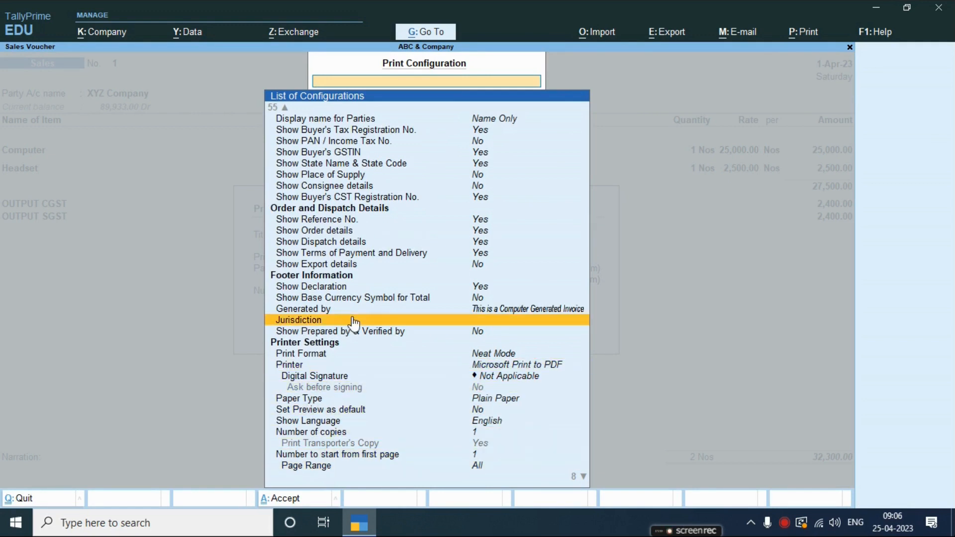
key("Return")
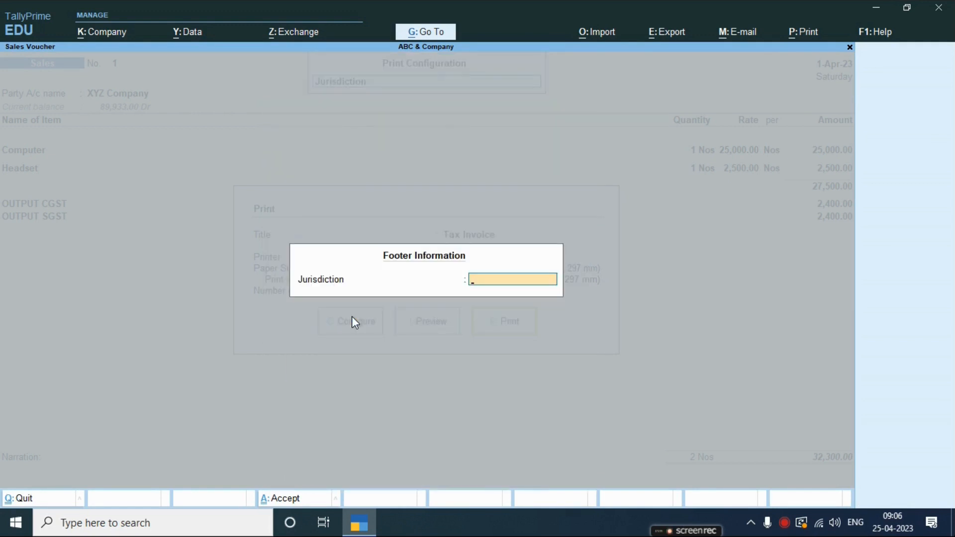
type("Chennai")
key("Return")
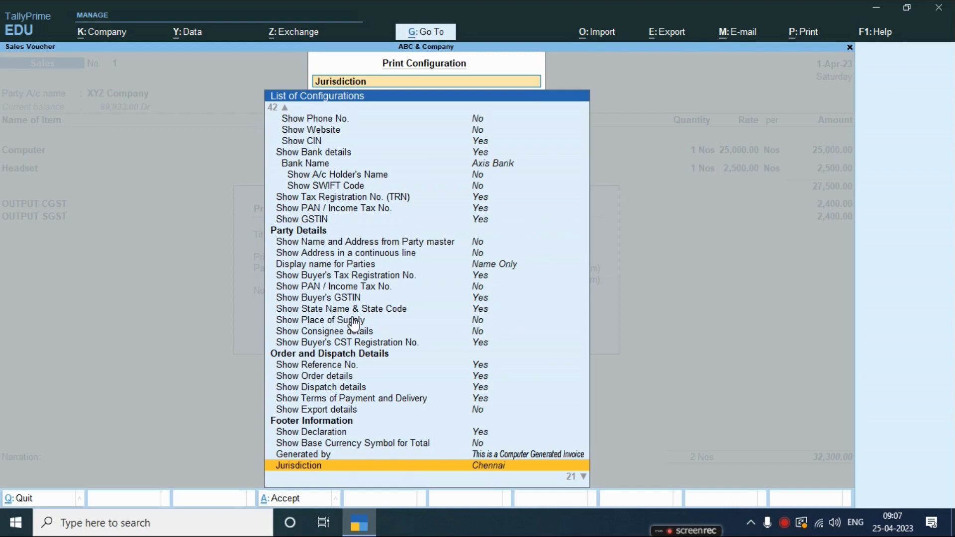
key("Down")
key("Up")
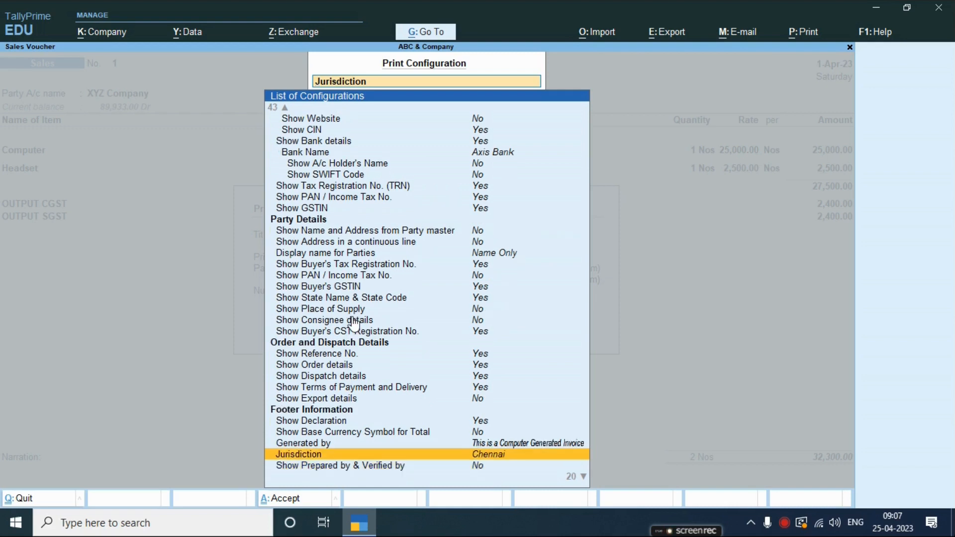
key("Escape")
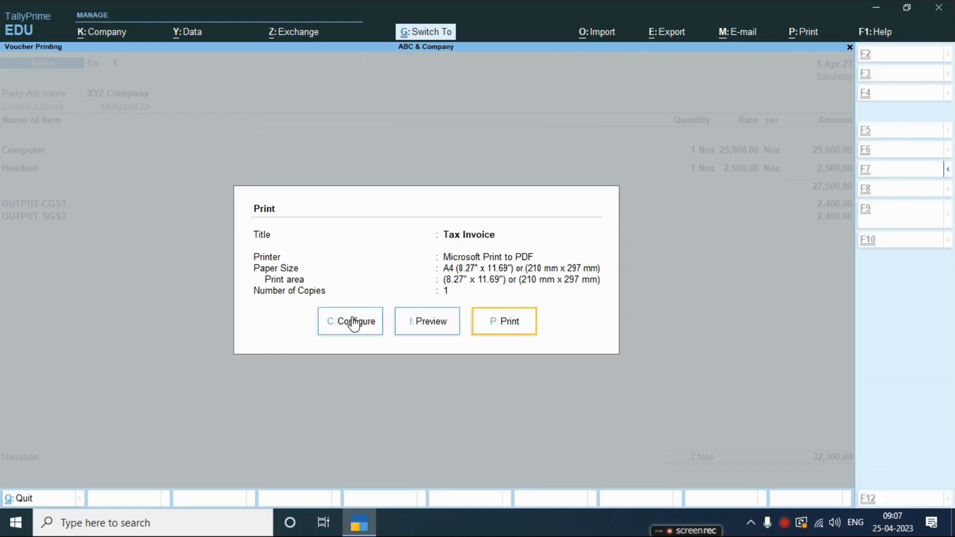
- Preview the tax invoice at a readable zoom and examine the jurisdiction line printed below the signature block
left_click(453, 332)
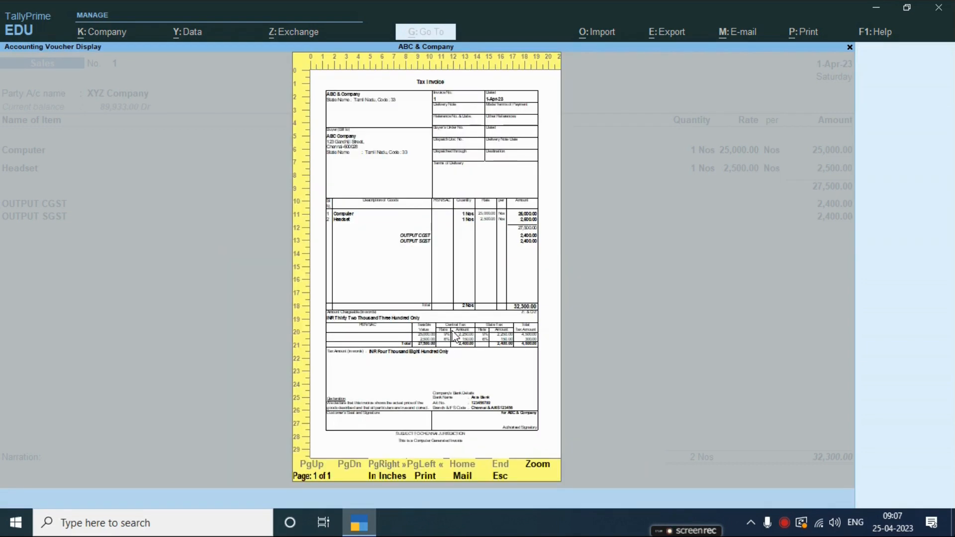
left_click(453, 336)
scroll(453, 335, "down", 10)
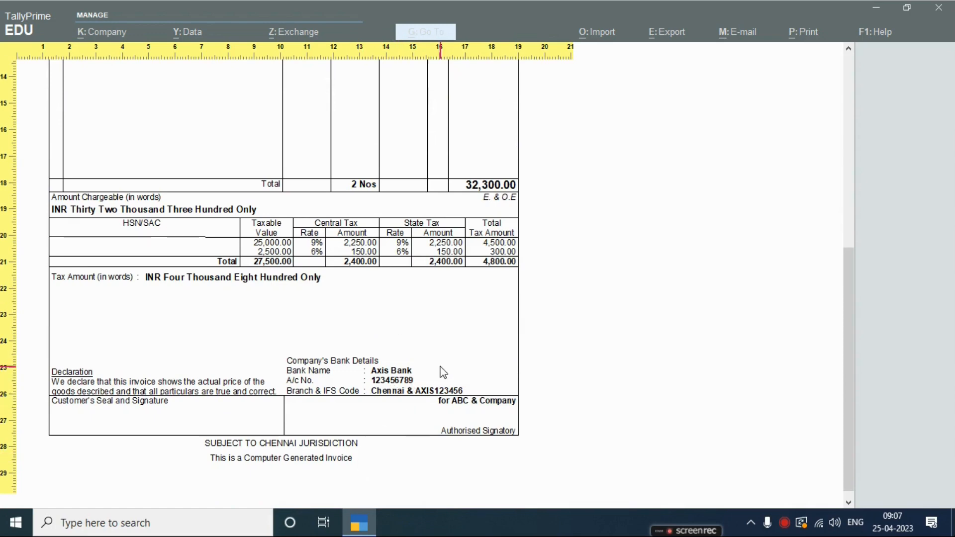
scroll(448, 378, "up", 3)
scroll(418, 383, "up", 4)
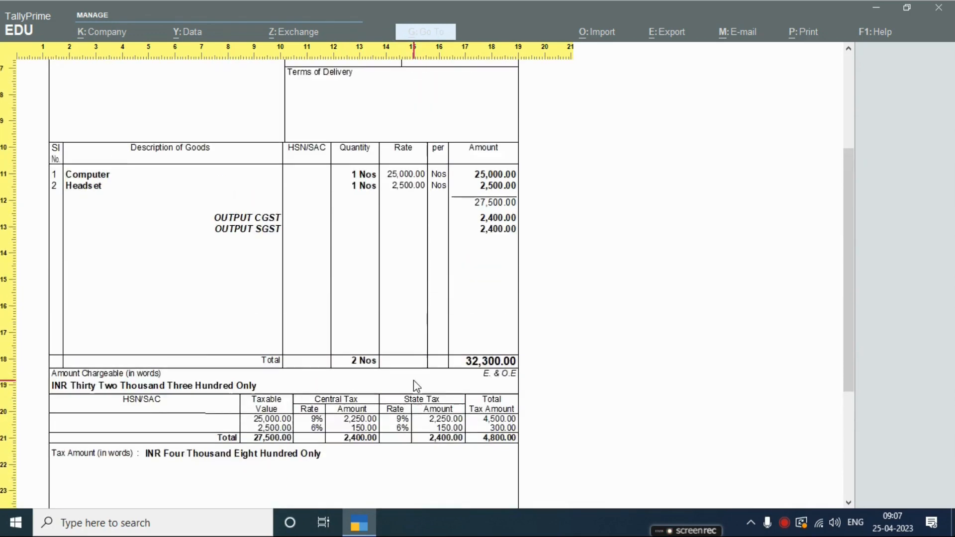
scroll(426, 391, "up", 1)
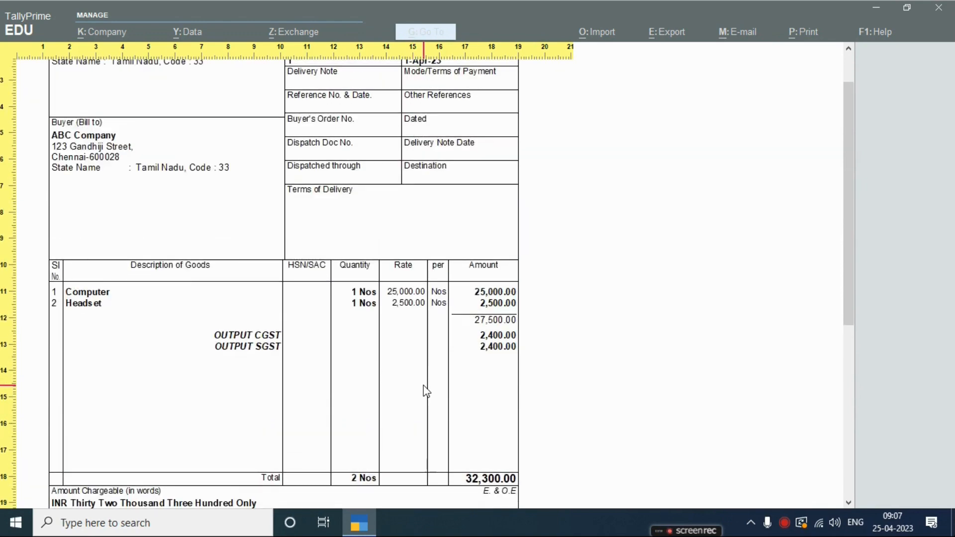
key("Escape")
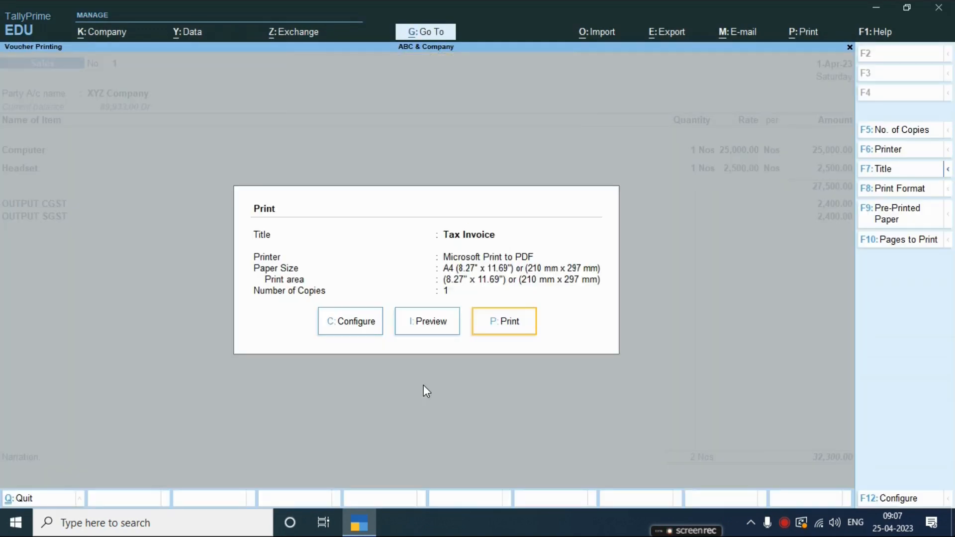
- Set Show Prepared by & Verified by to Yes in the Footer Information of the invoice's expanded print configuration
left_click(368, 325)
key("Up")
key("Up")
key("Return")
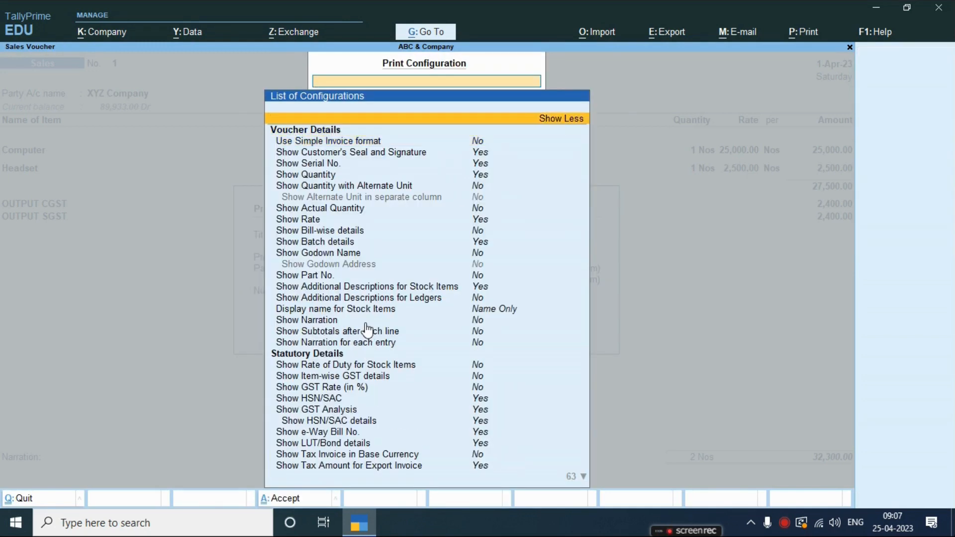
key("Down")
key("Down")
key("Down")
key("Down")
key("Down")
key("Down")
key("Down")
key("Down")
key("Down")
key("Down")
key("Down")
key("Down")
key("Down")
key("Down")
key("Down")
key("Down")
key("Down")
key("Down")
key("Down")
key("Down")
key("Down")
key("Down")
key("Down")
key("Down")
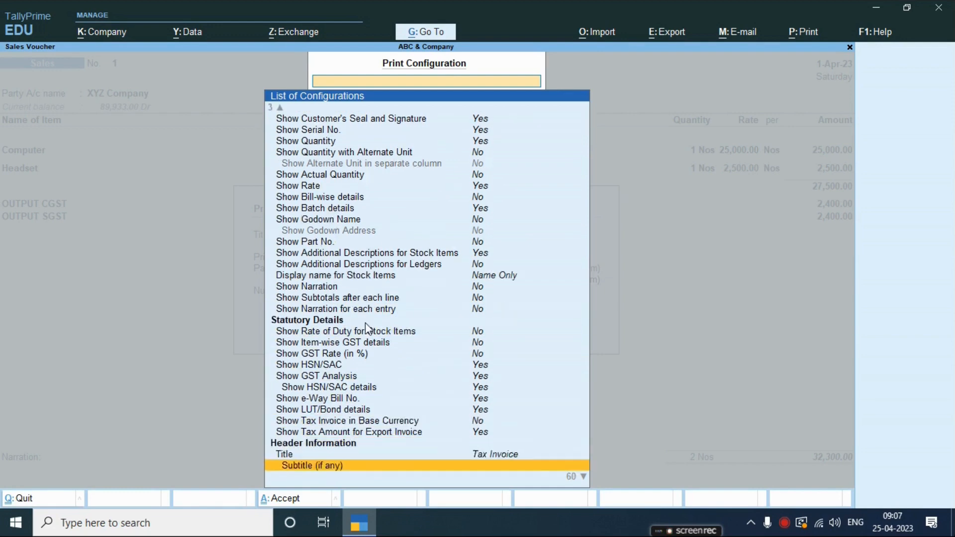
key("Down")
key("Down")
key("Down")
key("Down")
key("Down")
key("Down")
key("Down")
key("Down")
key("Down")
key("Down")
key("Down")
key("Down")
key("Down")
key("Down")
key("Down")
key("Down")
key("Down")
key("Down")
key("Down")
key("Down")
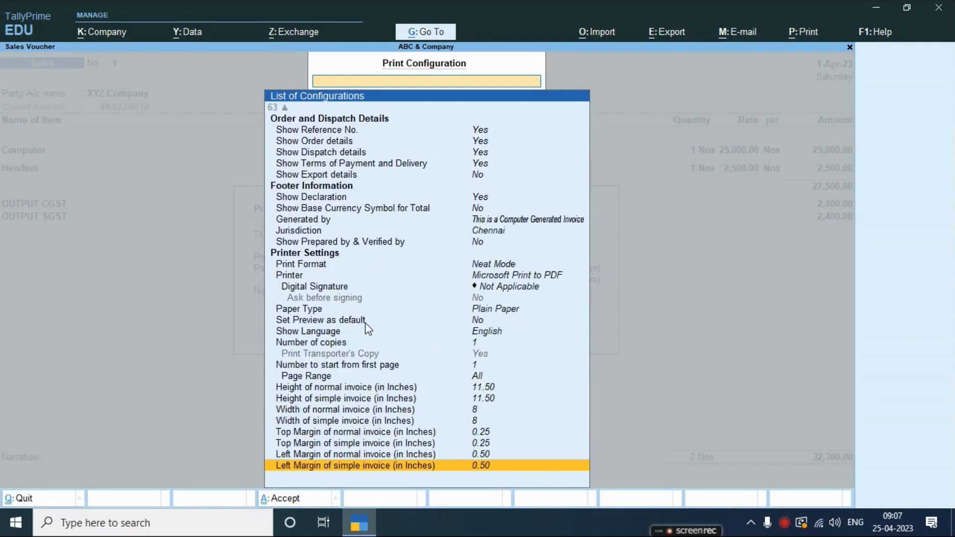
key("Up")
key("Up")
key("Up")
key("Up")
key("Up")
key("Up")
key("Up")
key("Up")
key("Up")
key("Up")
key("Up")
key("Up")
key("Up")
key("Up")
key("Up")
key("Up")
key("Up")
key("Up")
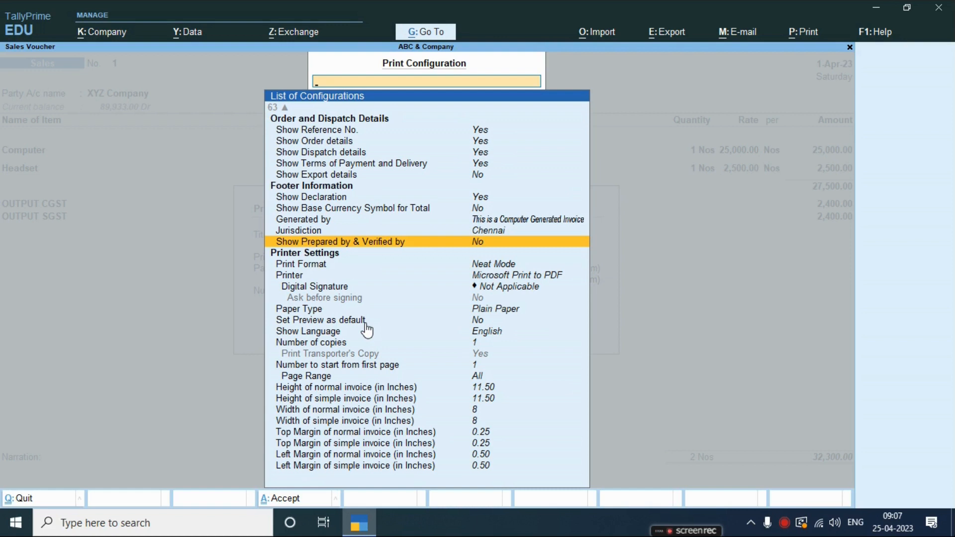
key("Return")
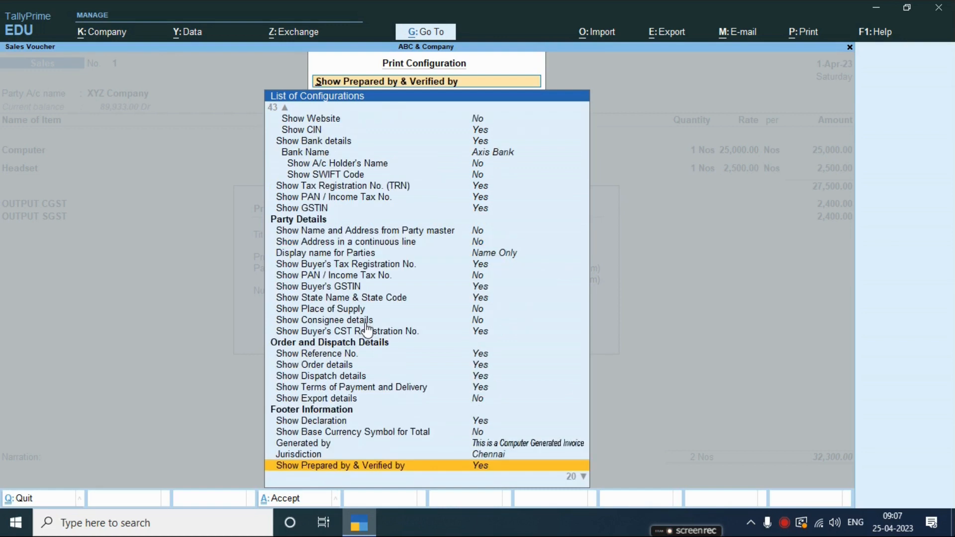
key("ctrl+a")
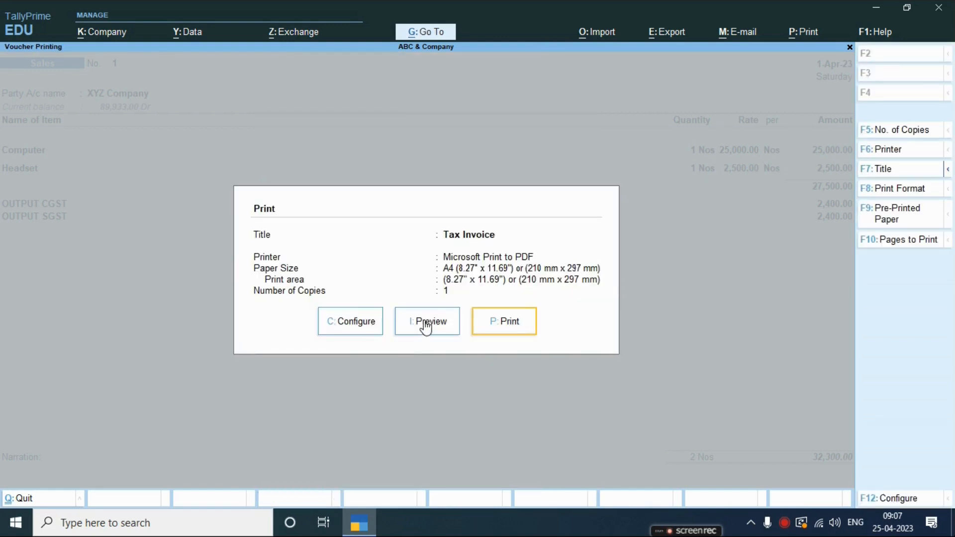
- Preview the tax invoice, examine the prepared-by and verified-by fields in the signature block, and return to the sales voucher
left_click(429, 319)
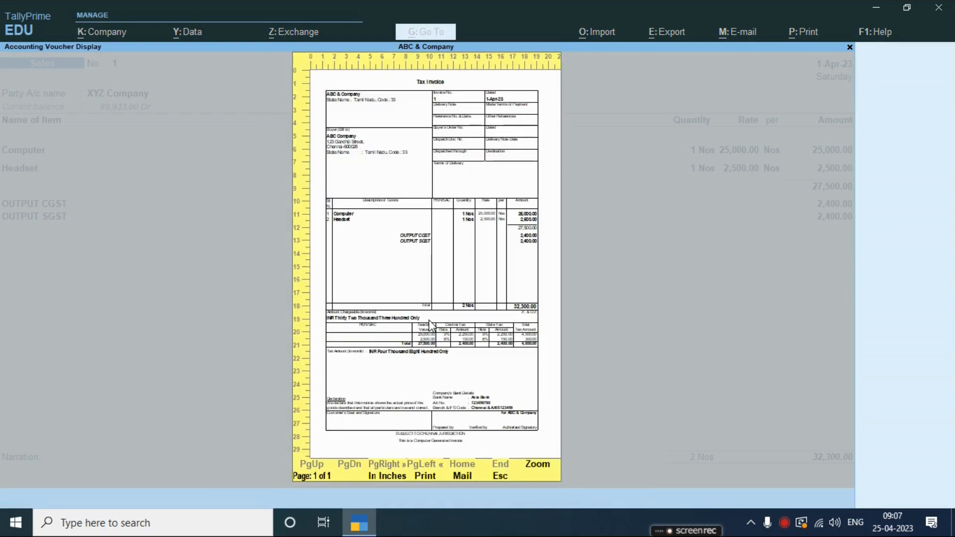
left_click(429, 320)
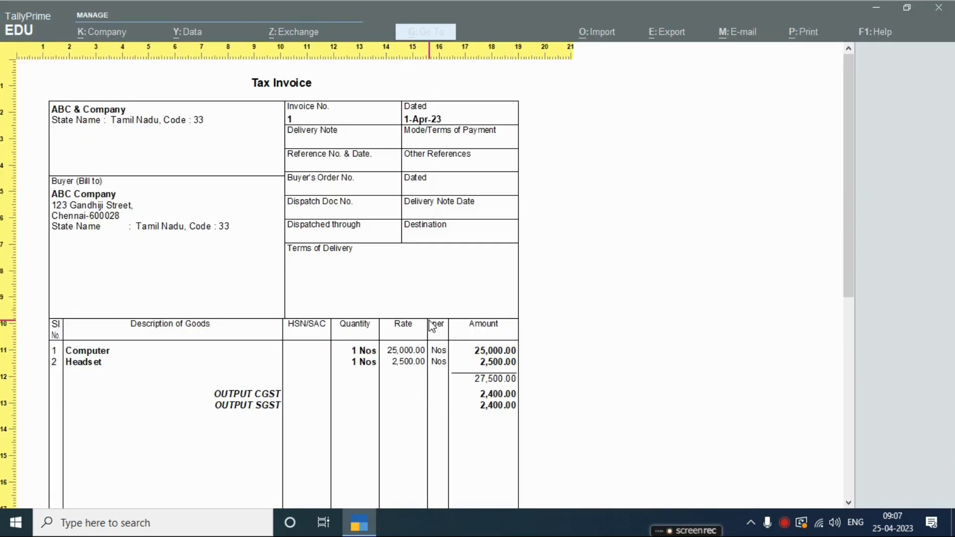
scroll(398, 328, "down", 3)
scroll(396, 336, "down", 5)
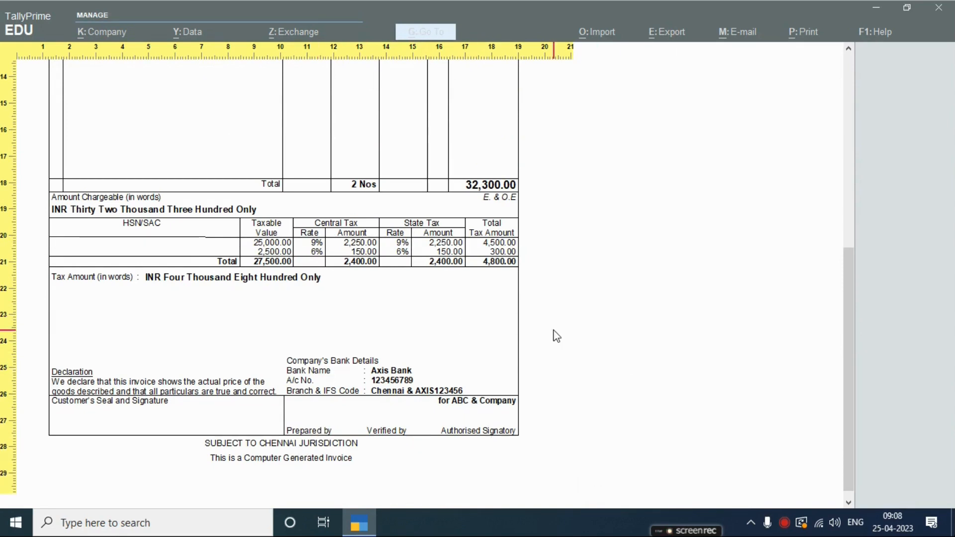
key("Escape")
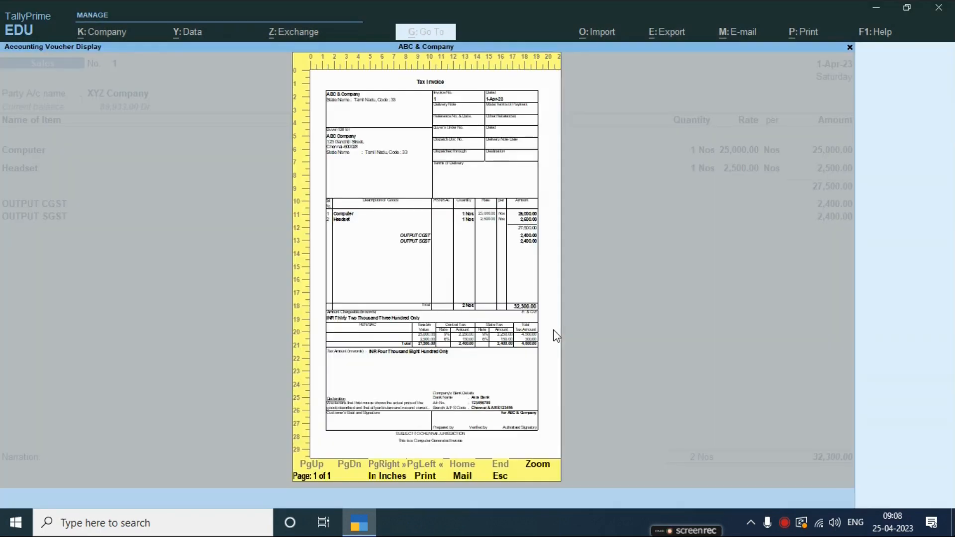
key("Escape")
key("Escape")
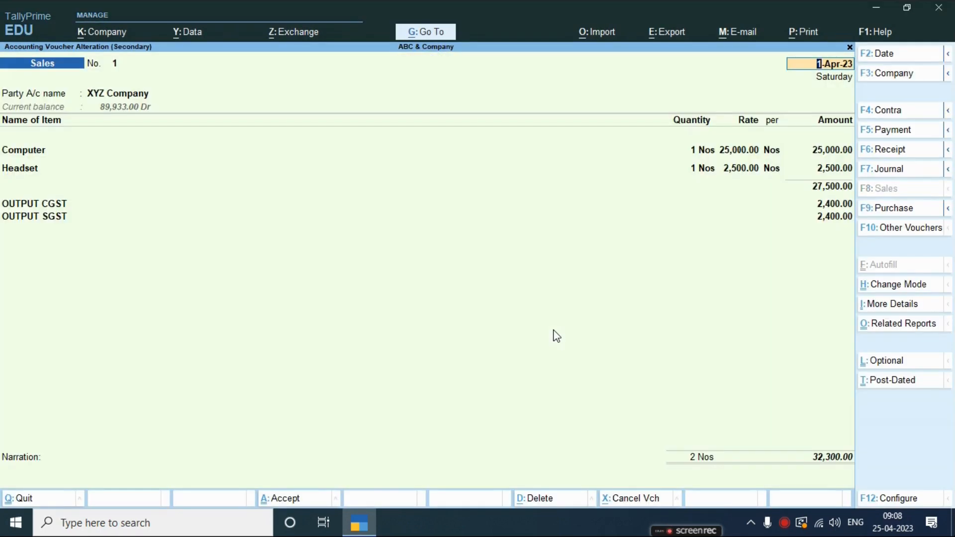
- Enter "100% advance against supply" as the sales voucher's narration and stay in the voucher without accepting it
left_click(28, 475)
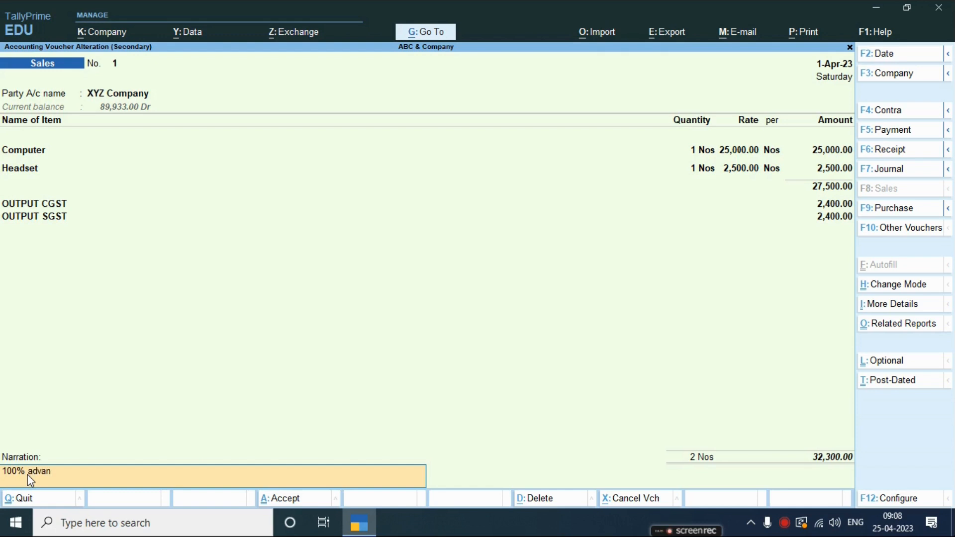
type("against supply")
key("Return")
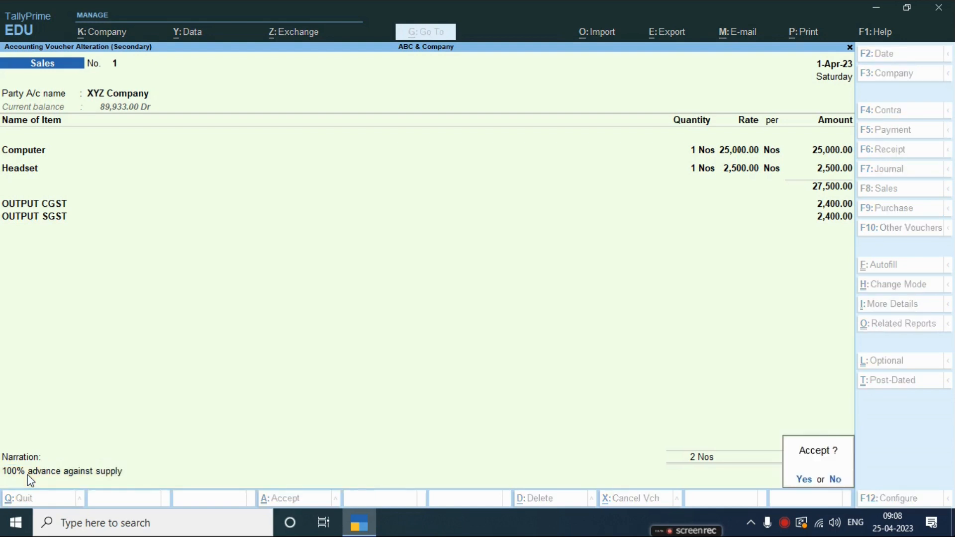
key("Escape")
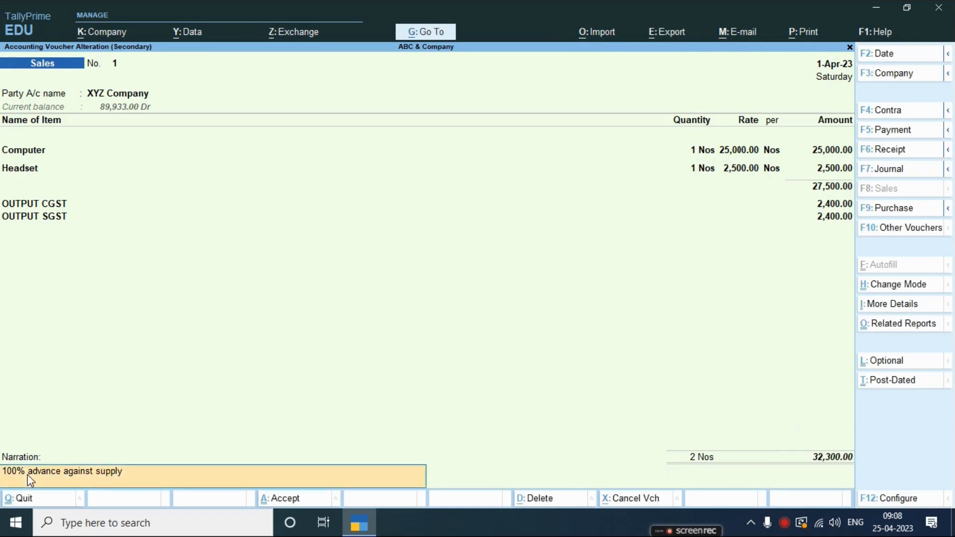
- Set Show Narration to Yes in the Voucher Details of the current sales voucher's print configuration
left_click(810, 33)
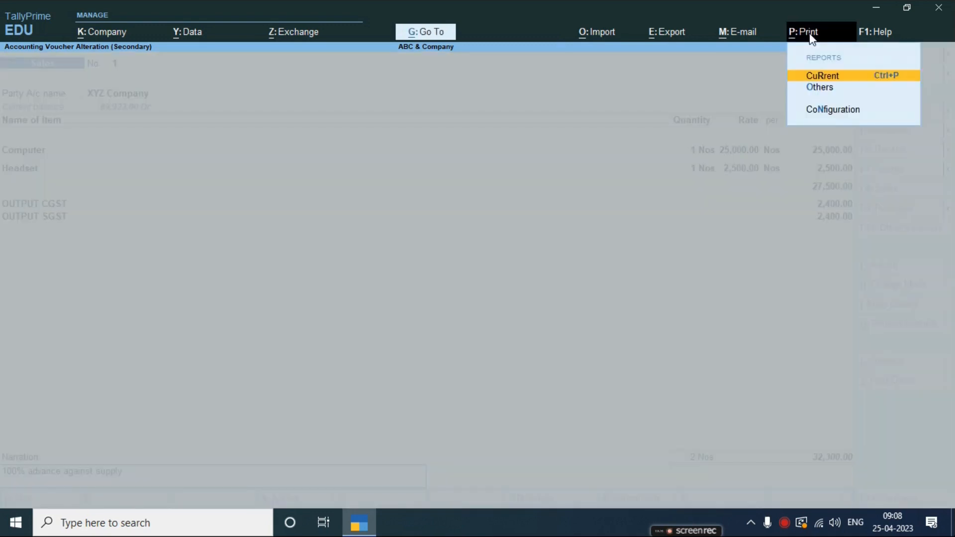
key("Return")
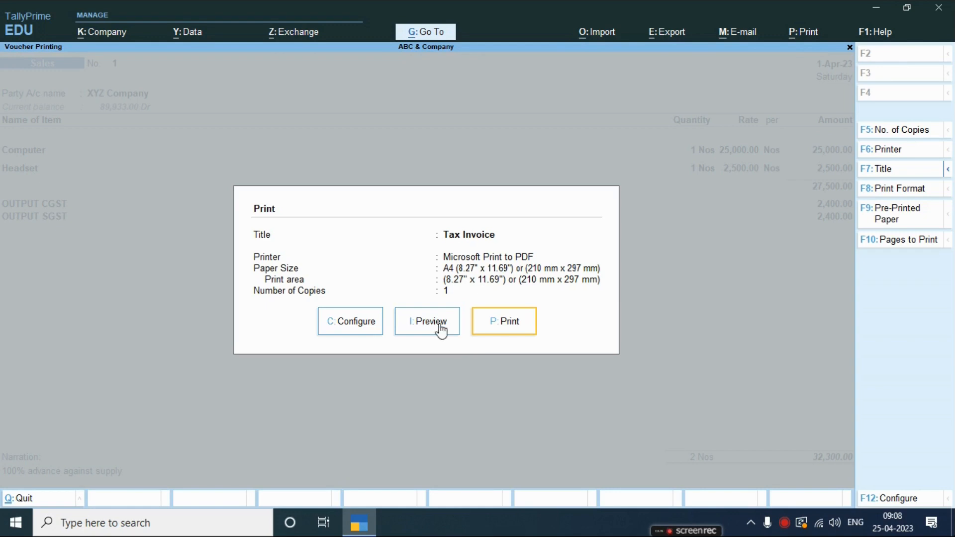
left_click(377, 330)
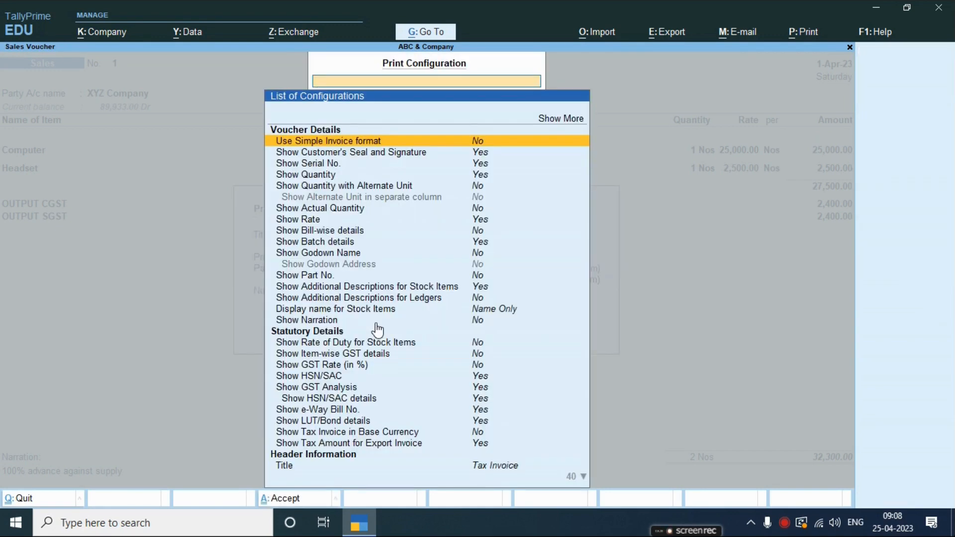
type("Na")
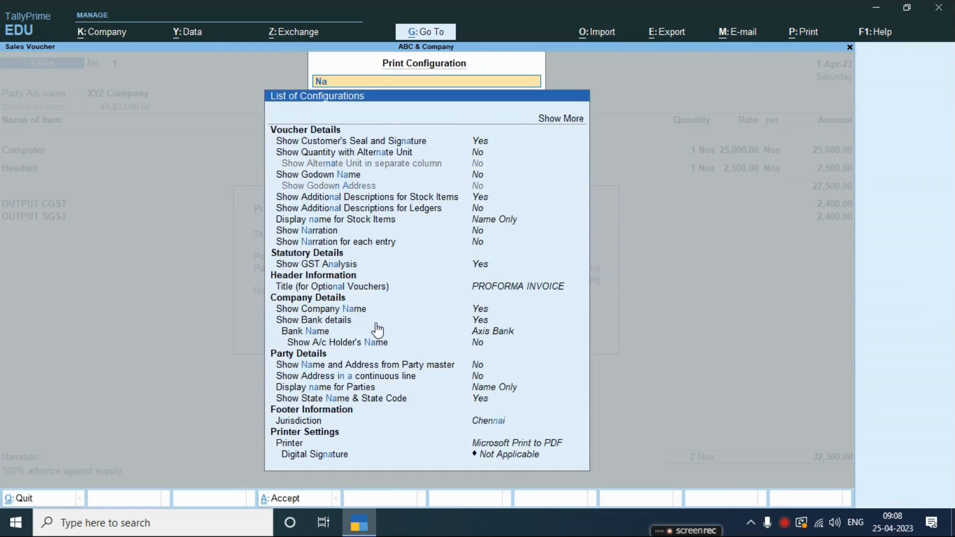
type("r")
key("Down")
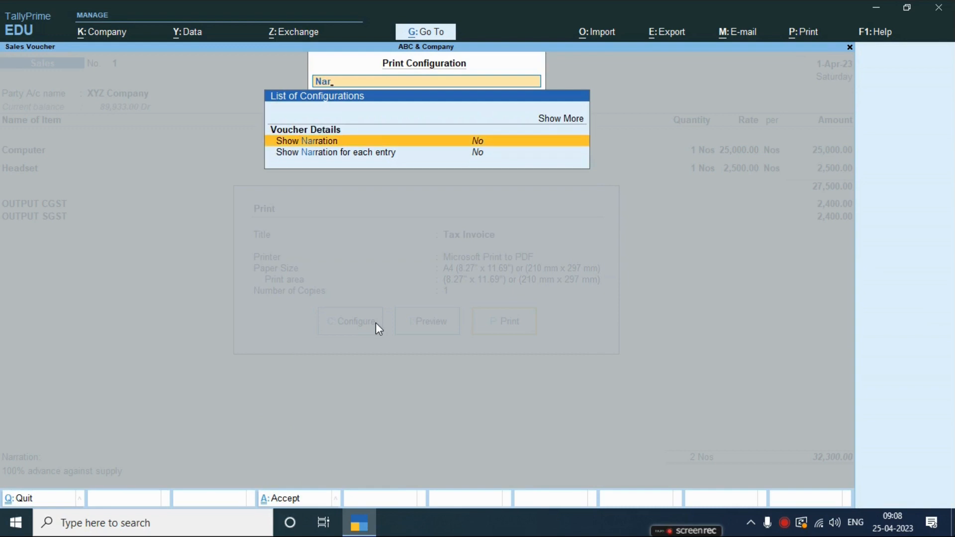
key("Return")
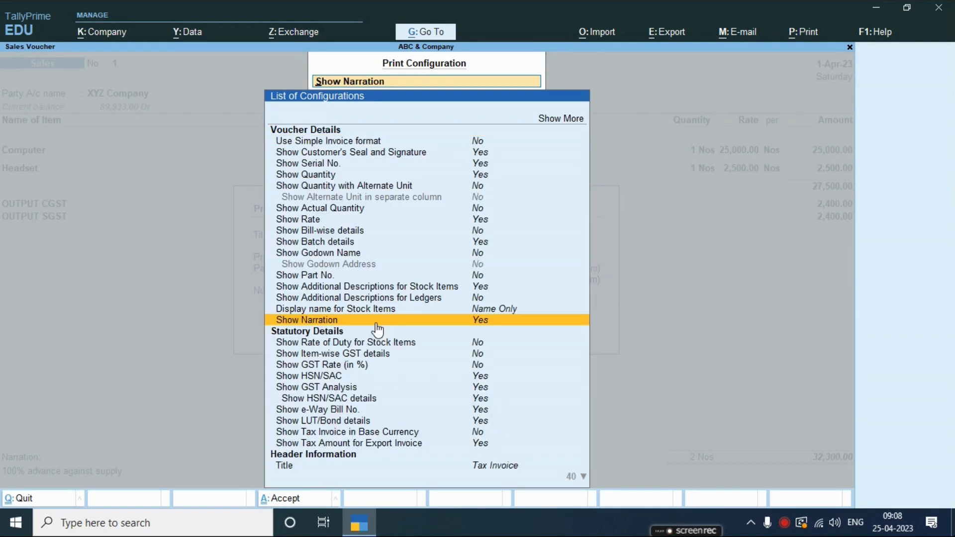
key("Escape")
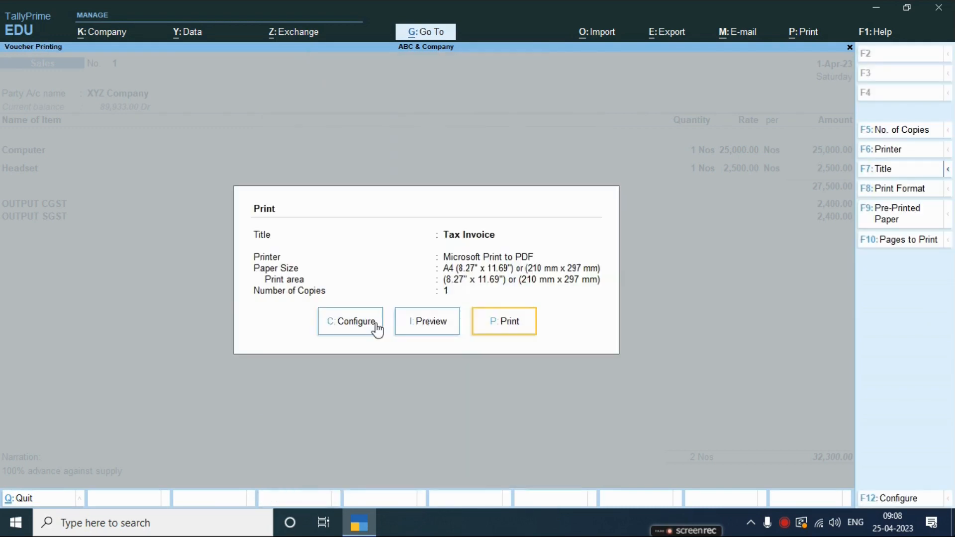
- Preview the tax invoice, examine the narration printed as remarks above the declaration, and return to the sales voucher
left_click(438, 329)
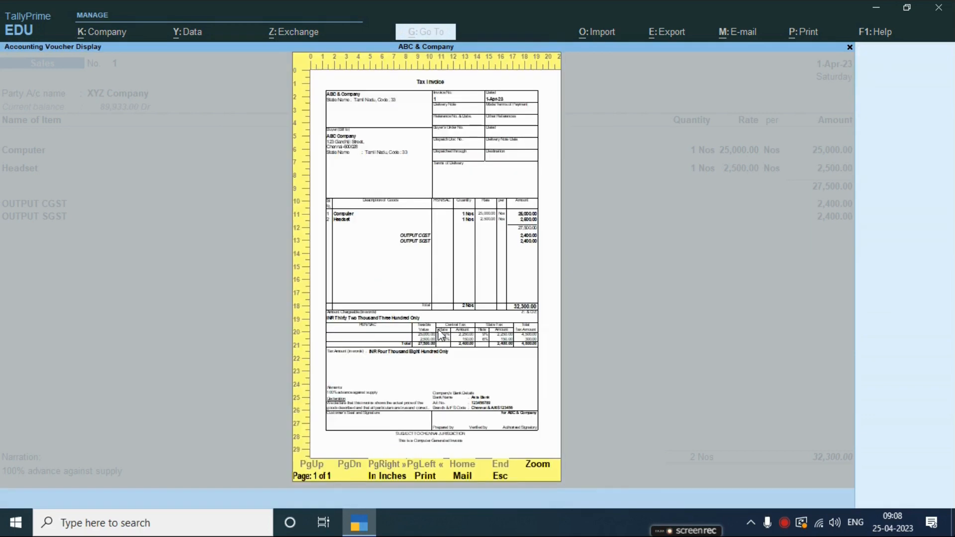
left_click(440, 336)
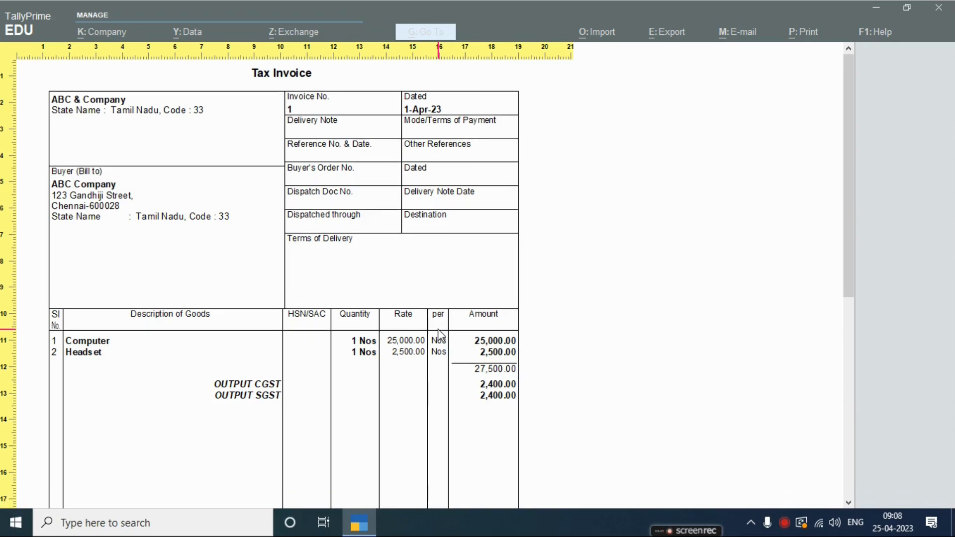
scroll(440, 336, "down", 10)
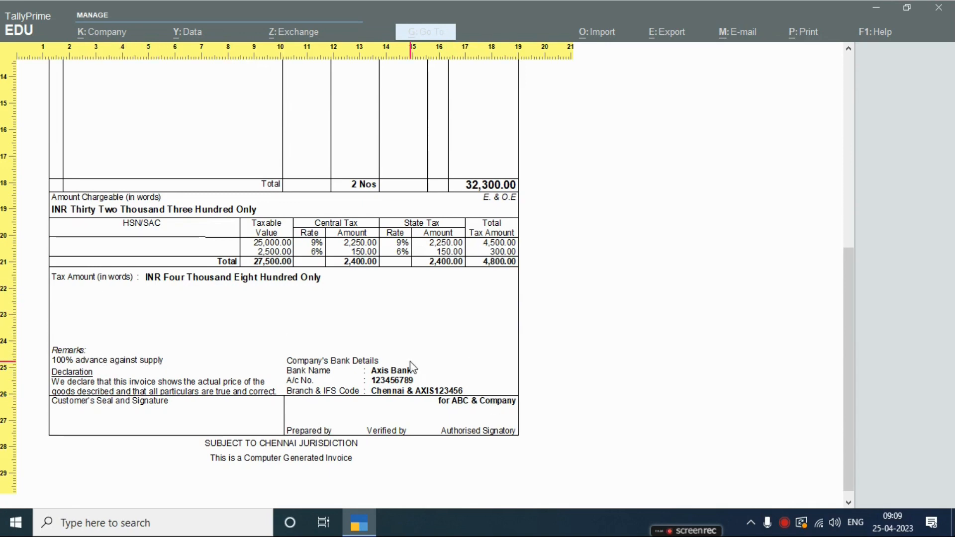
key("Escape")
key("Escape")
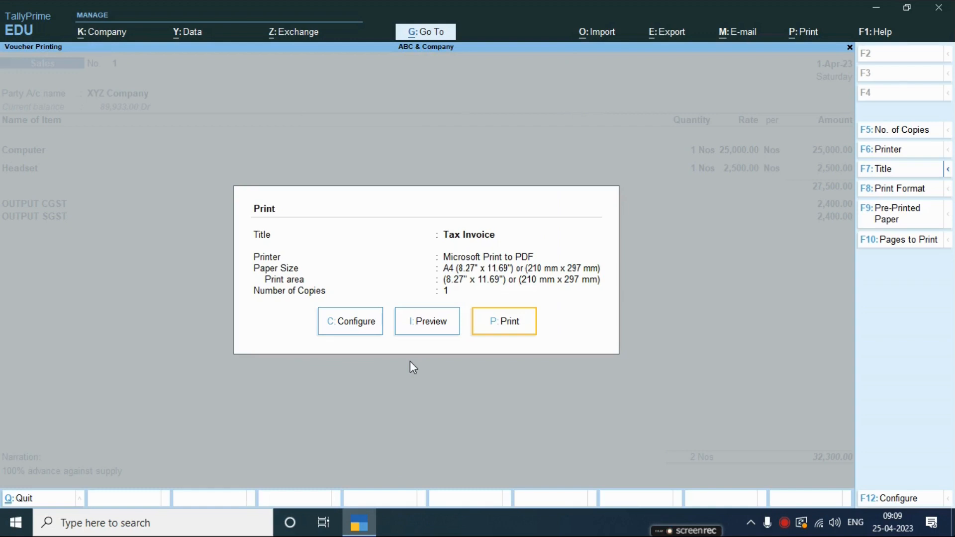
key("Escape")
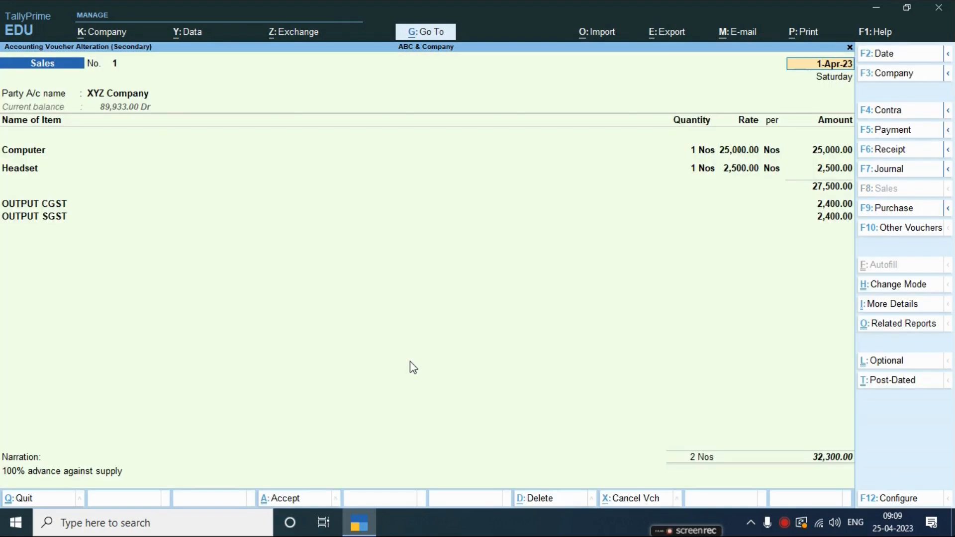